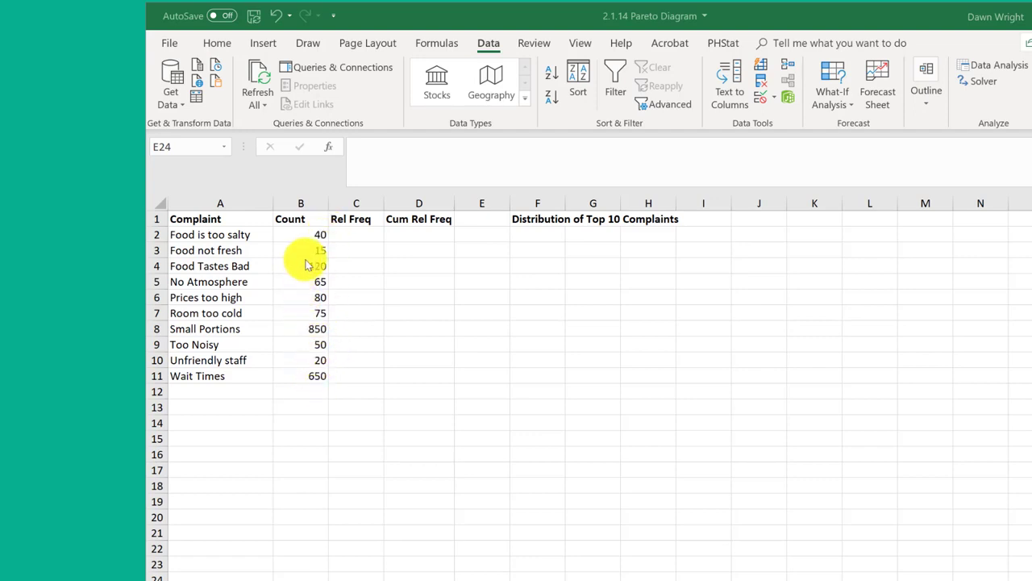
Sort the complaint table by Count from largest to smallest, putting Small Portions (850) first.
click(308, 234)
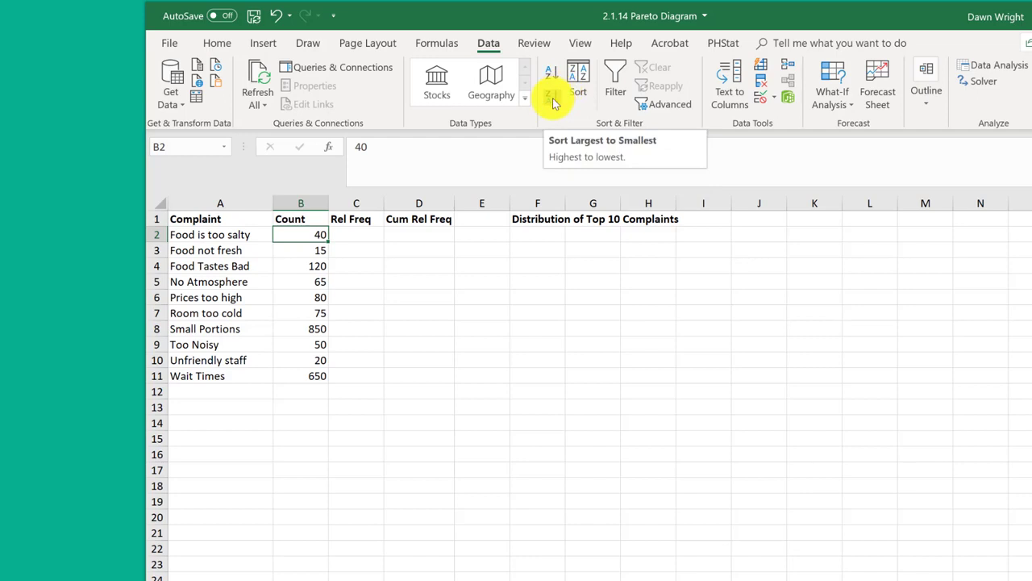
click(553, 102)
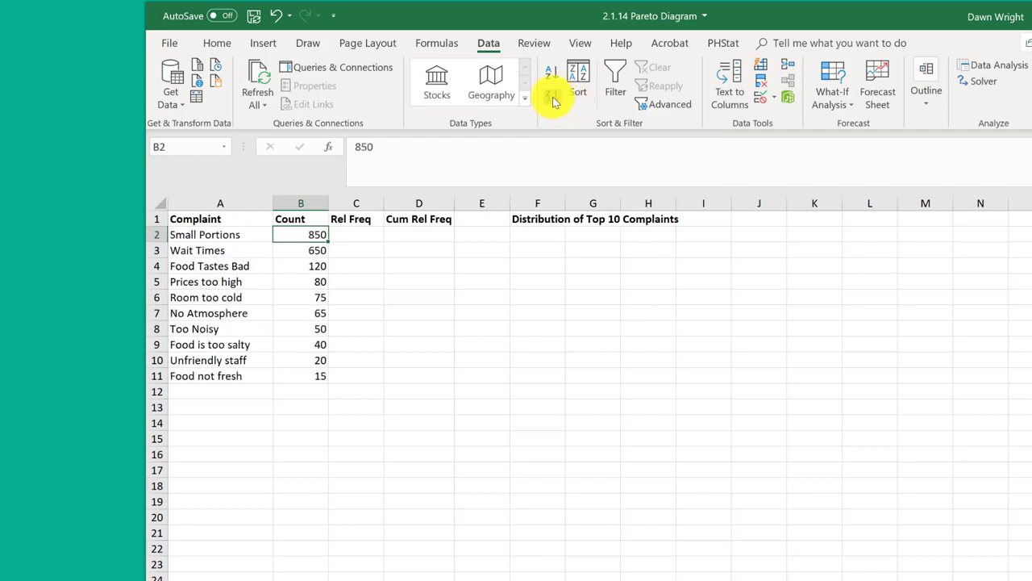
Start a =B2/ relative-frequency formula in C2, then abandon it.
click(369, 236)
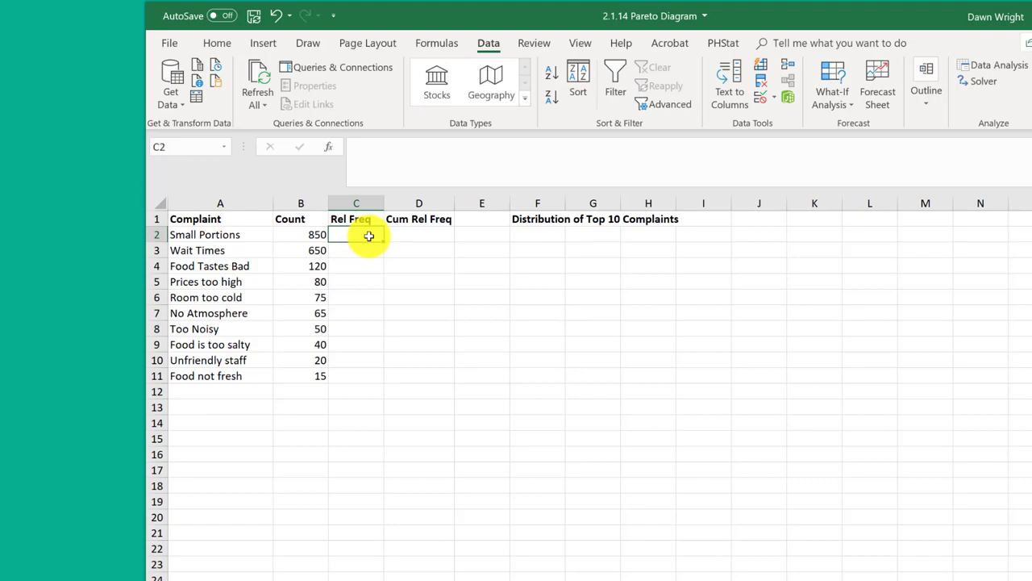
text(=)
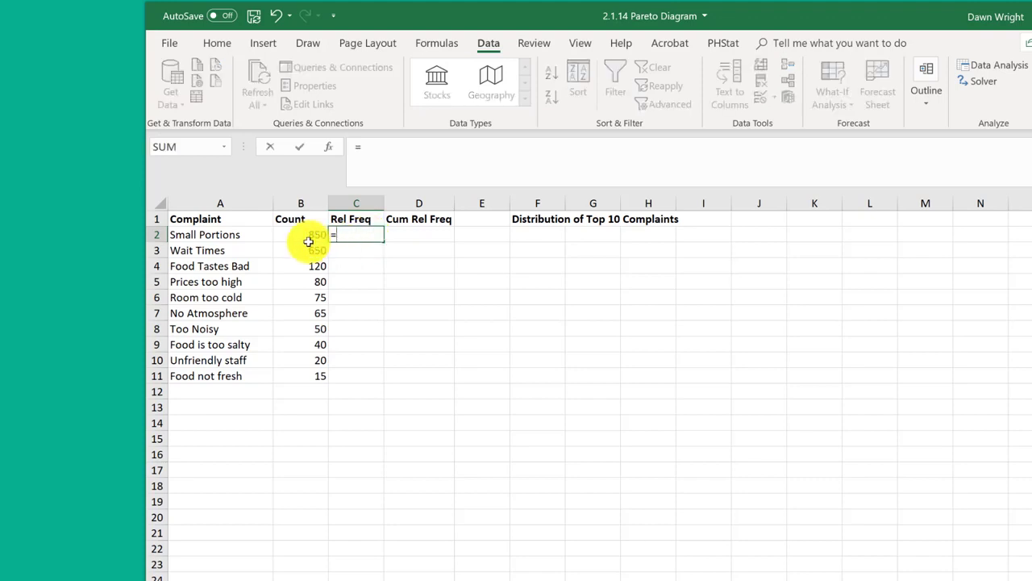
click(309, 240)
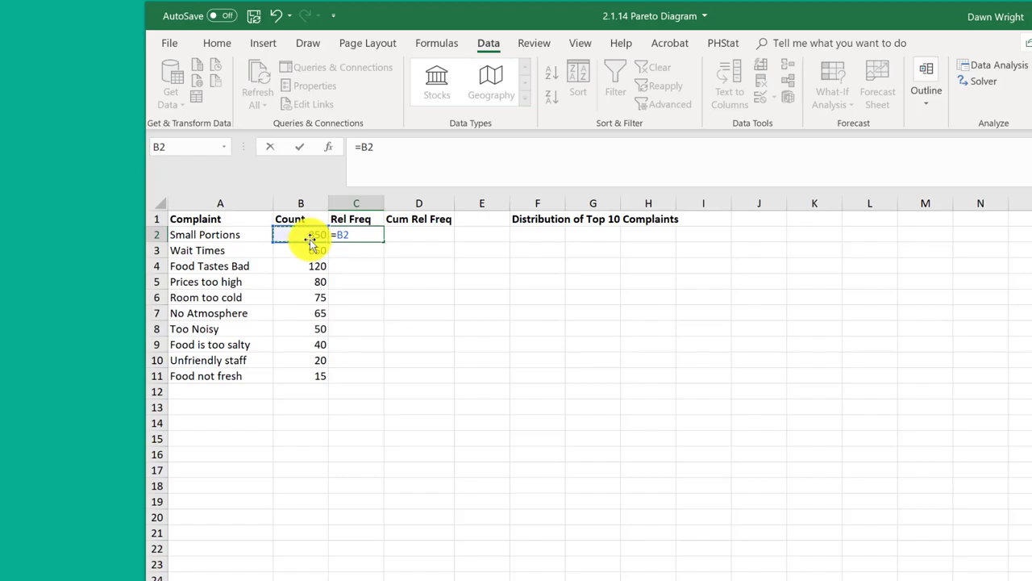
text(/)
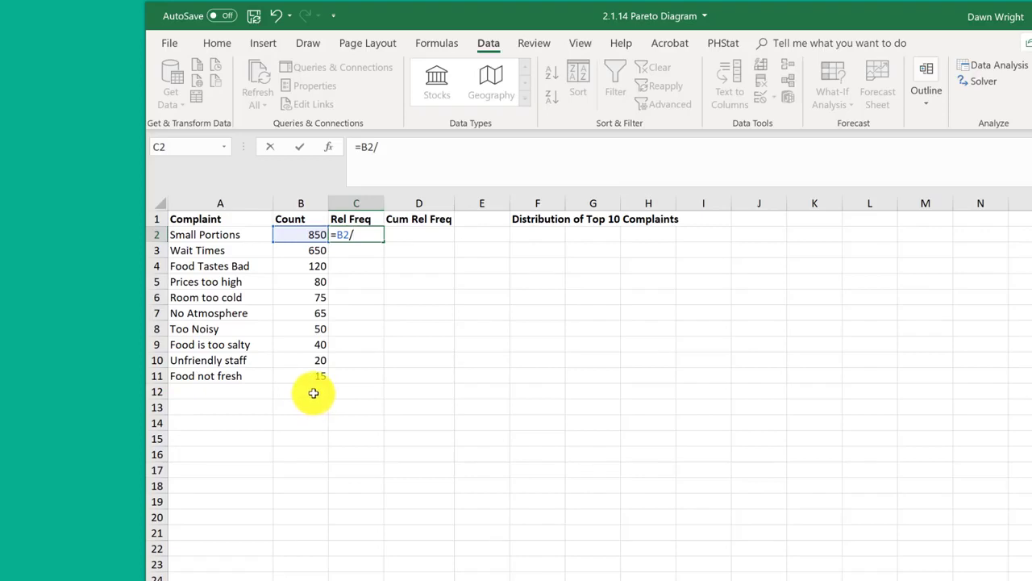
key(Escape)
Enter =SUM(B2:B11) in B12 to total the complaint counts as 1965.
click(314, 393)
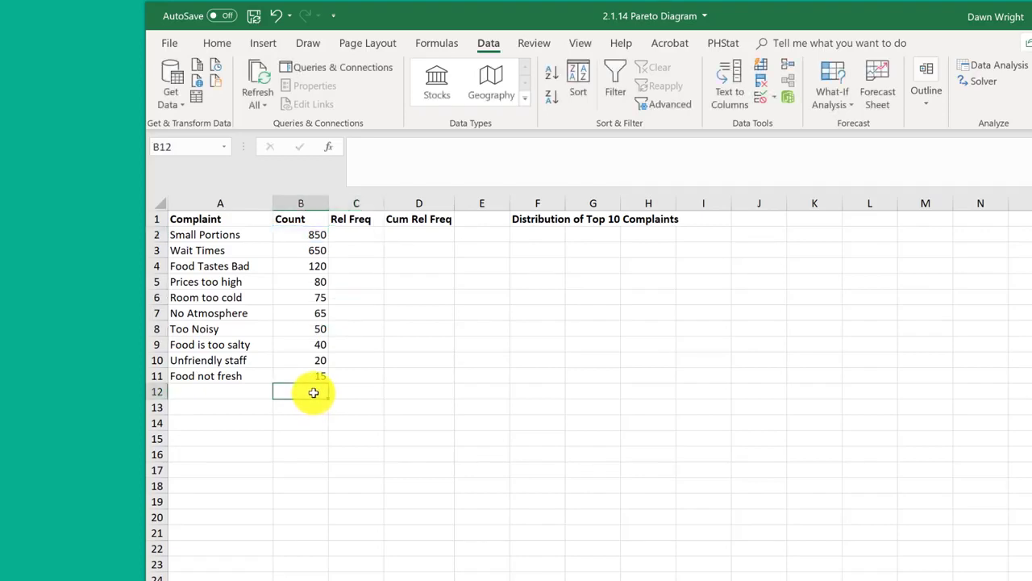
text(=sum)
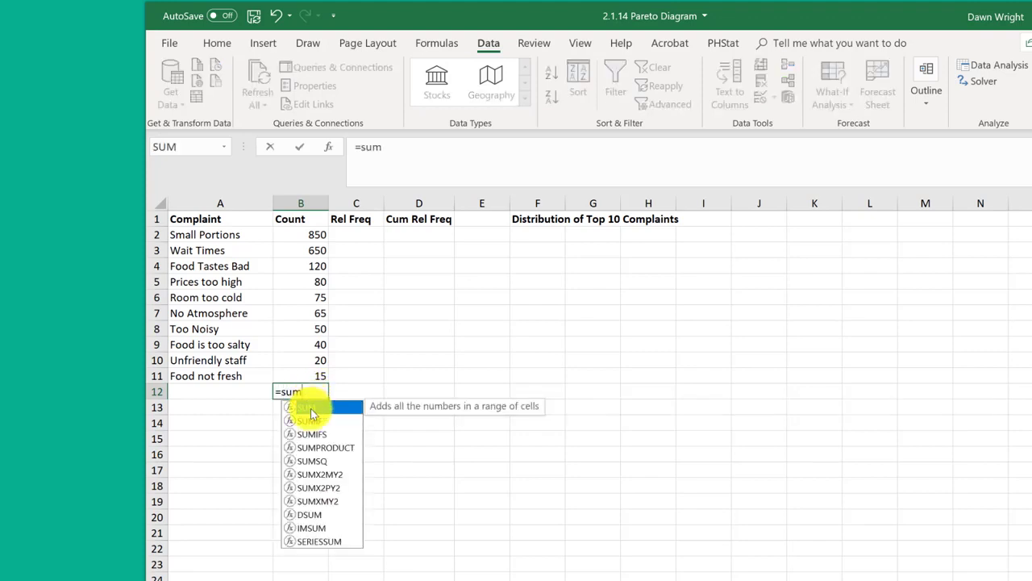
double_click(312, 413)
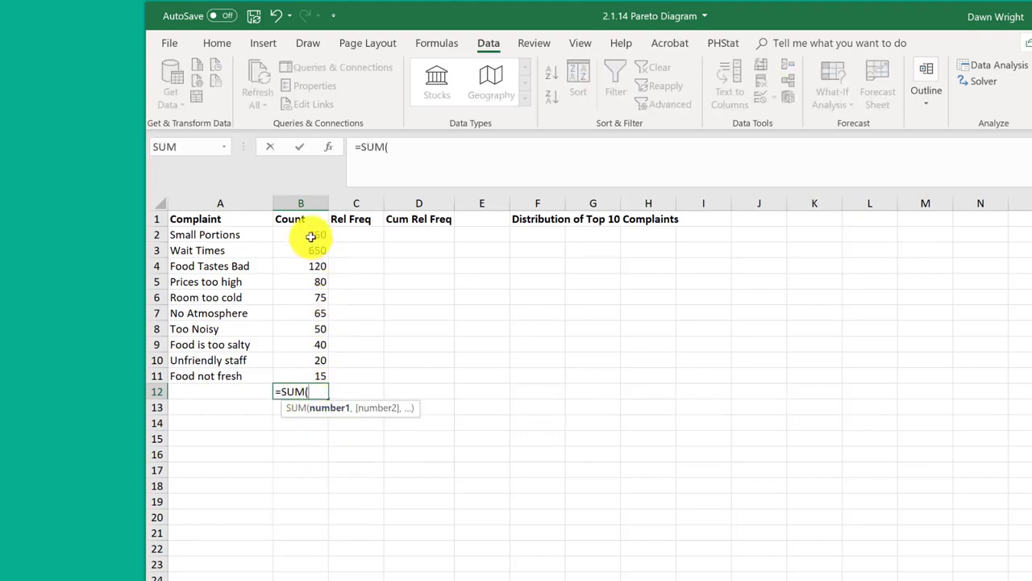
drag(310, 235, 300, 376)
key(Return)
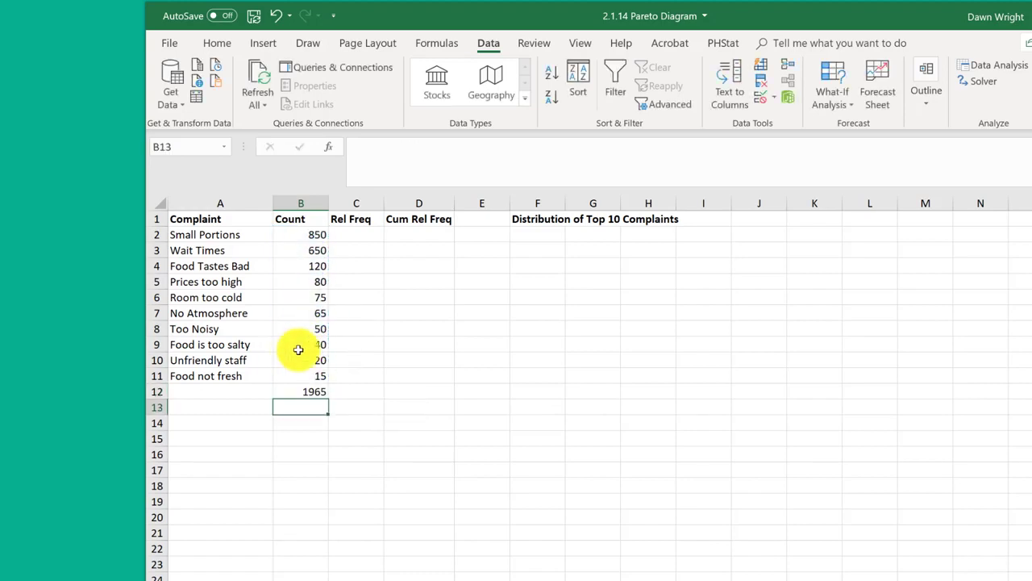
Enter =B2/$B$12 in C2 for Small Portions' relative frequency, with an absolute total reference.
click(369, 233)
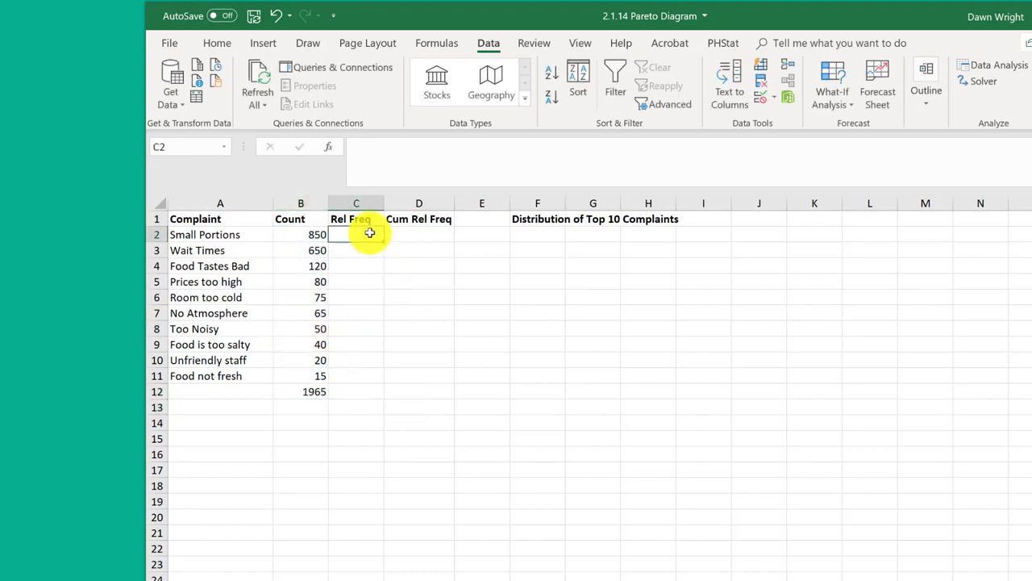
text(=)
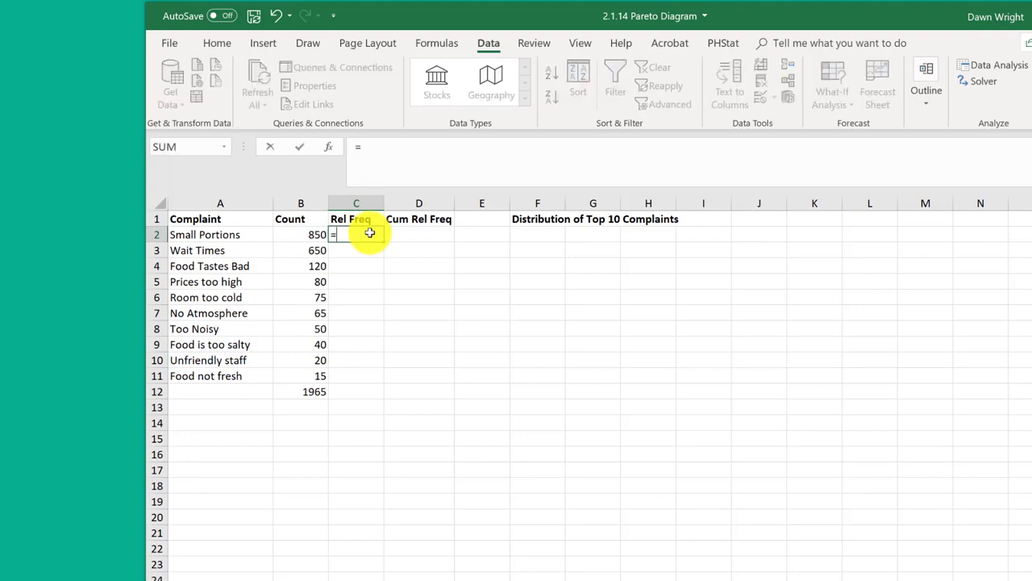
click(310, 233)
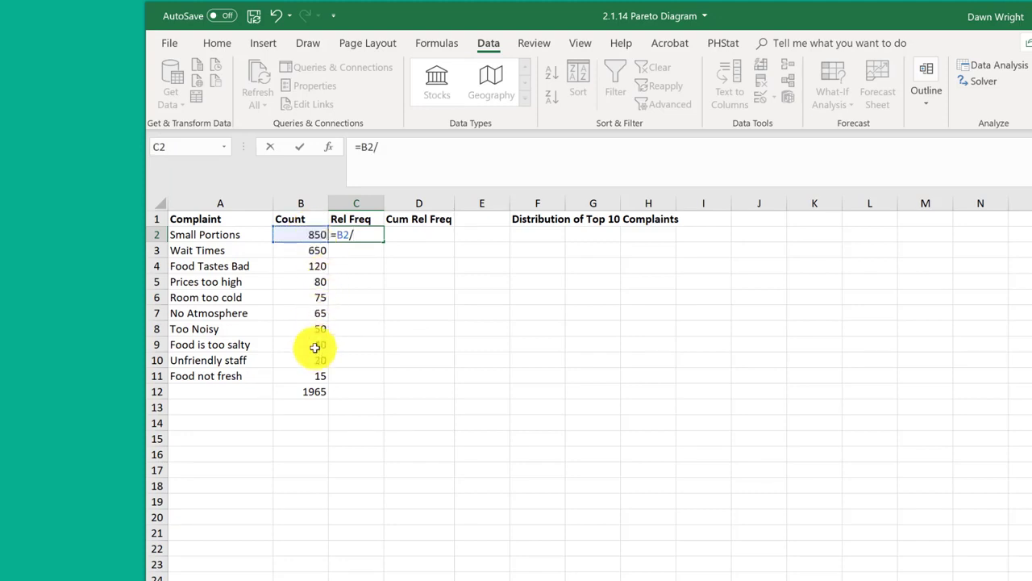
click(321, 391)
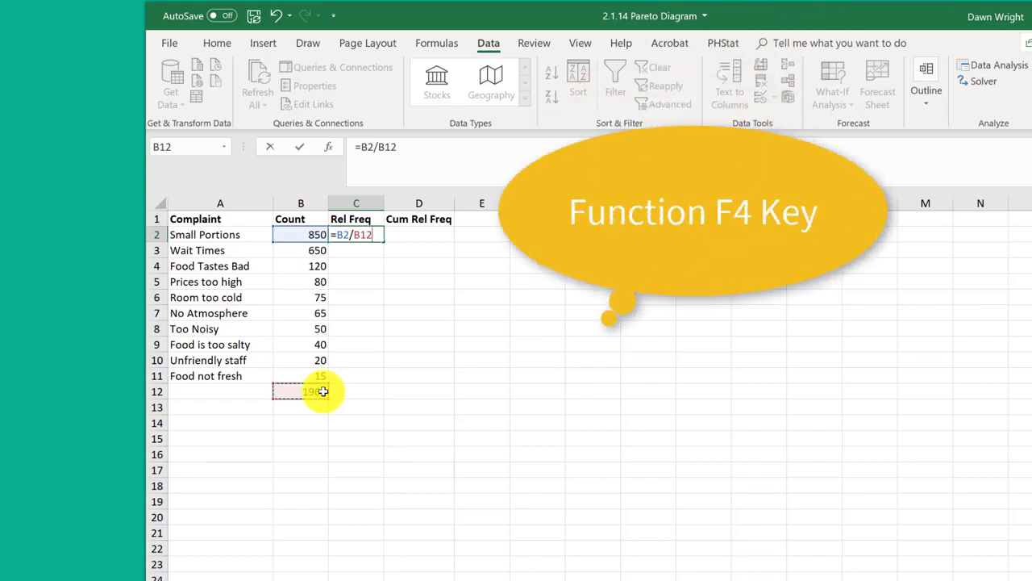
key(F4)
key(Return)
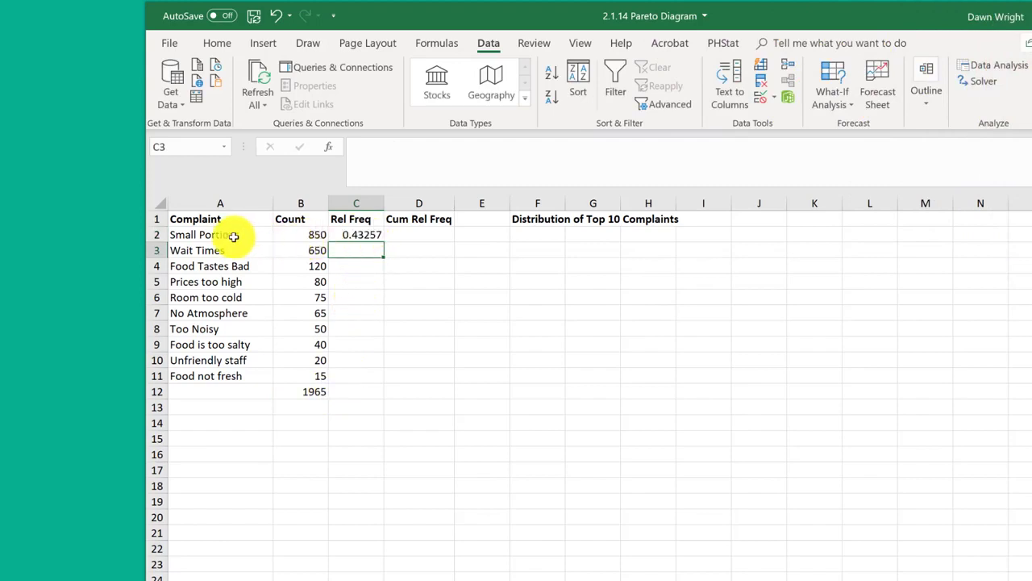
Fill the C2 relative-frequency formula down through C11.
click(354, 234)
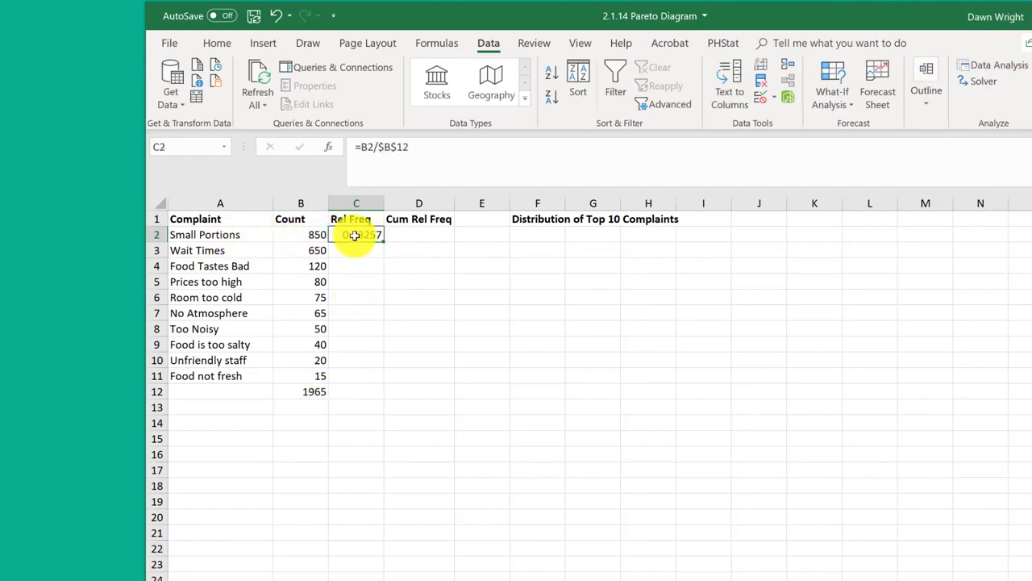
drag(383, 244, 379, 388)
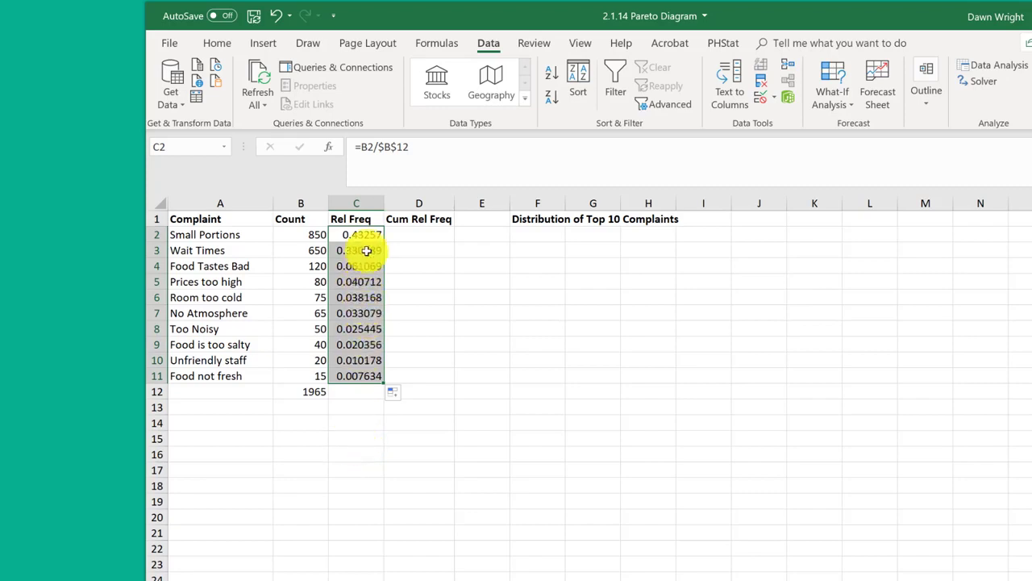
click(431, 233)
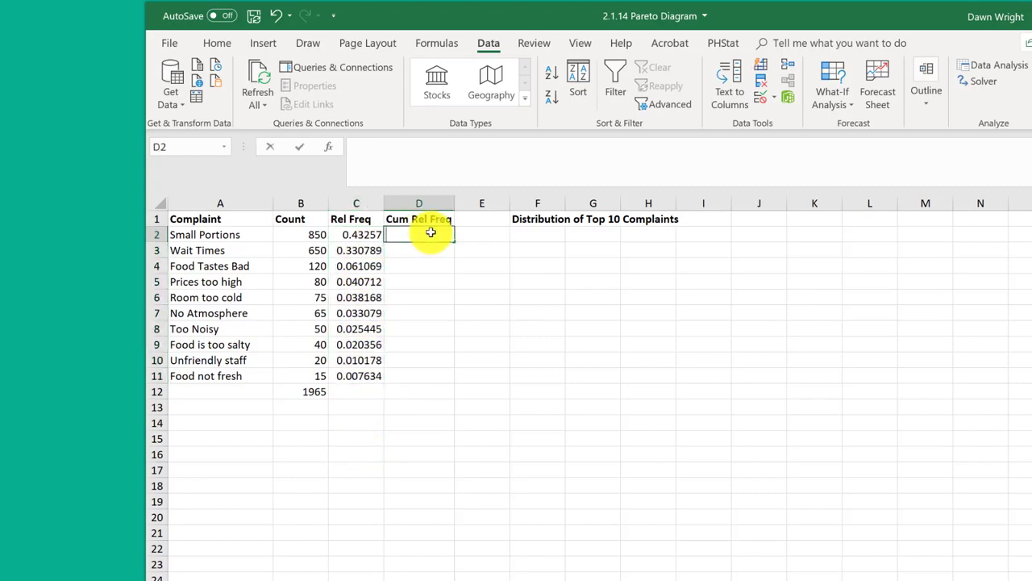
Set D2 to =C2 as the first cumulative relative frequency.
text(=)
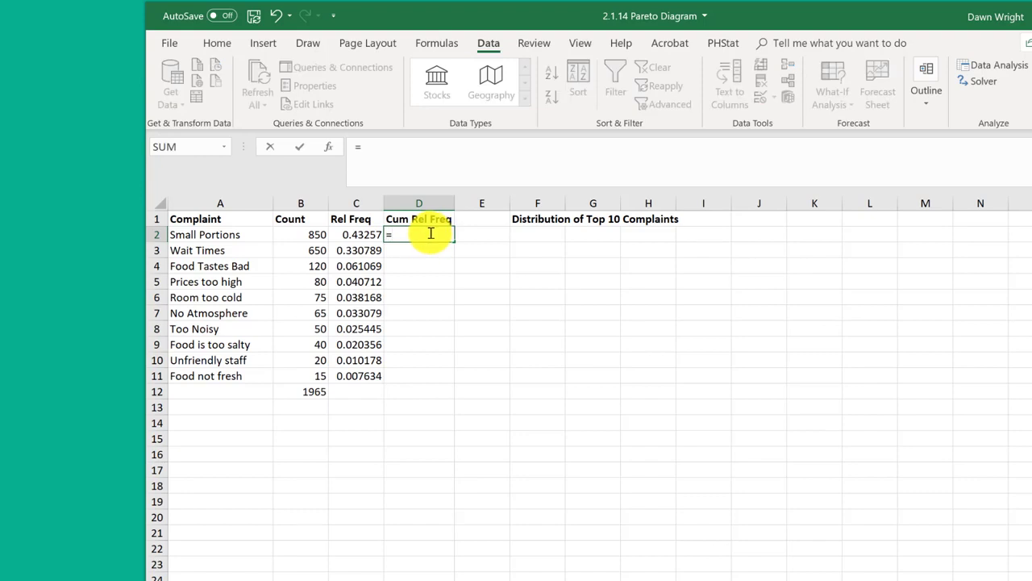
click(371, 234)
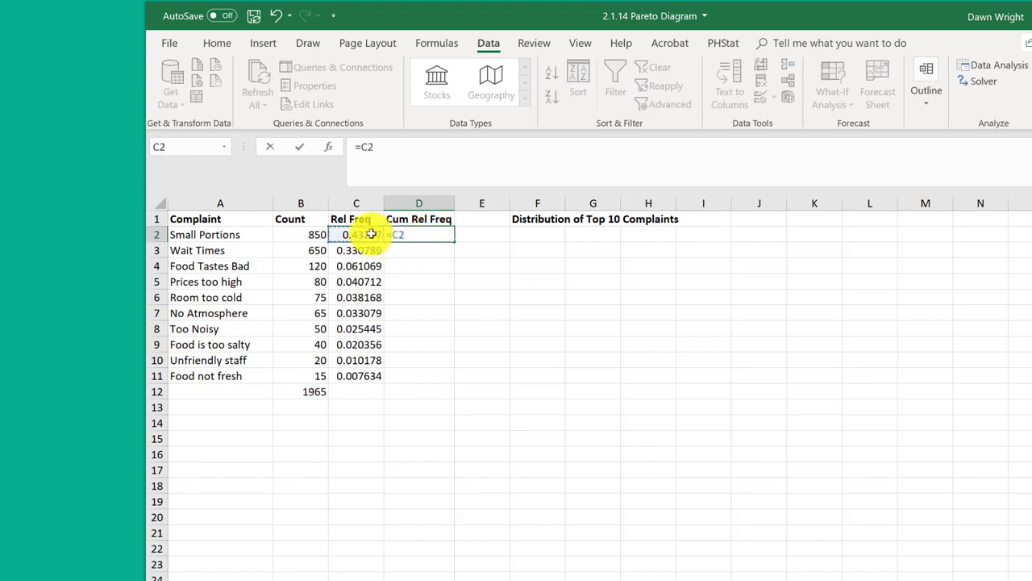
key(Return)
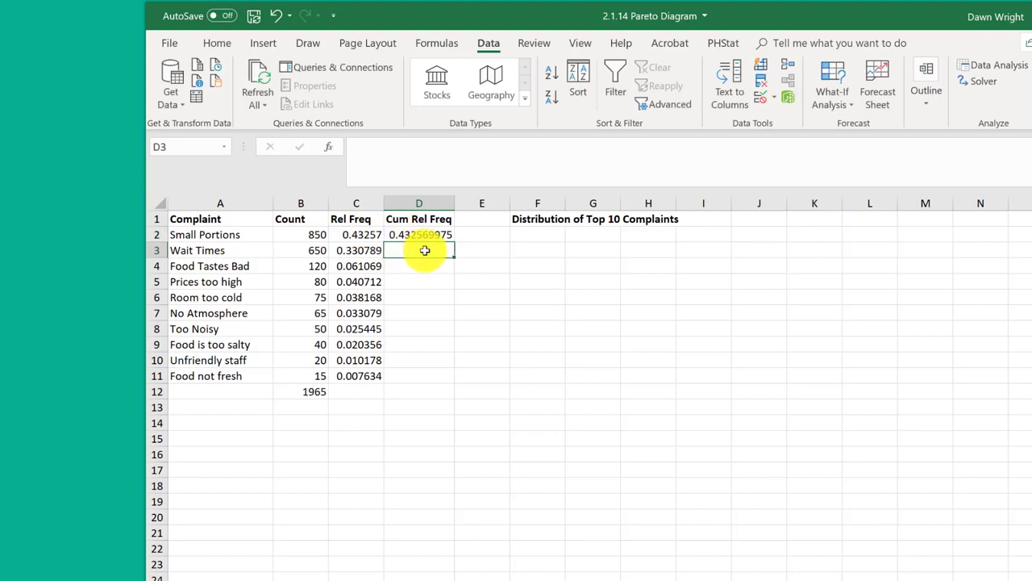
Enter =D2+C3 in D3 and fill it down to D11 so the running total ends at 1.
text(=)
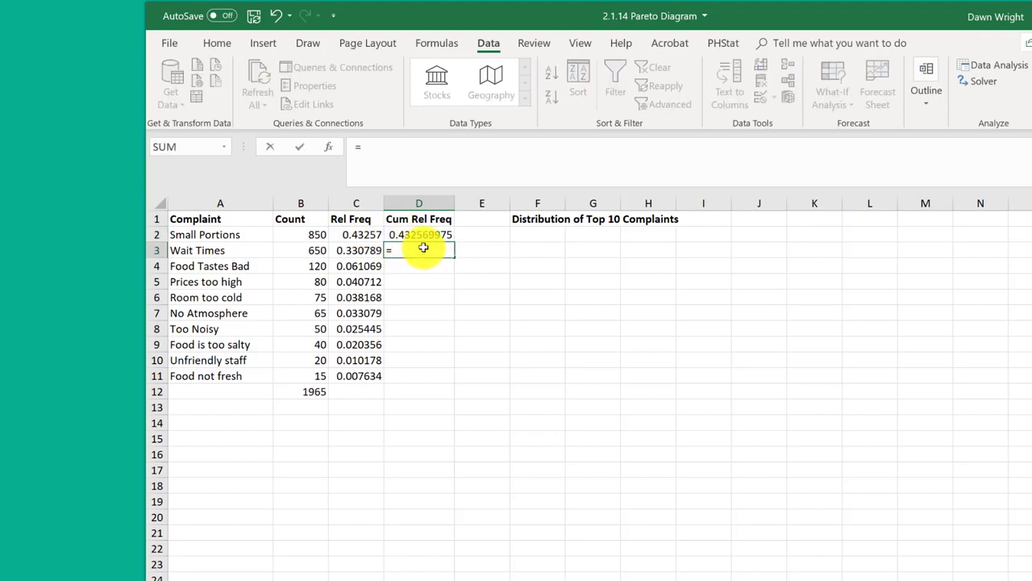
click(423, 236)
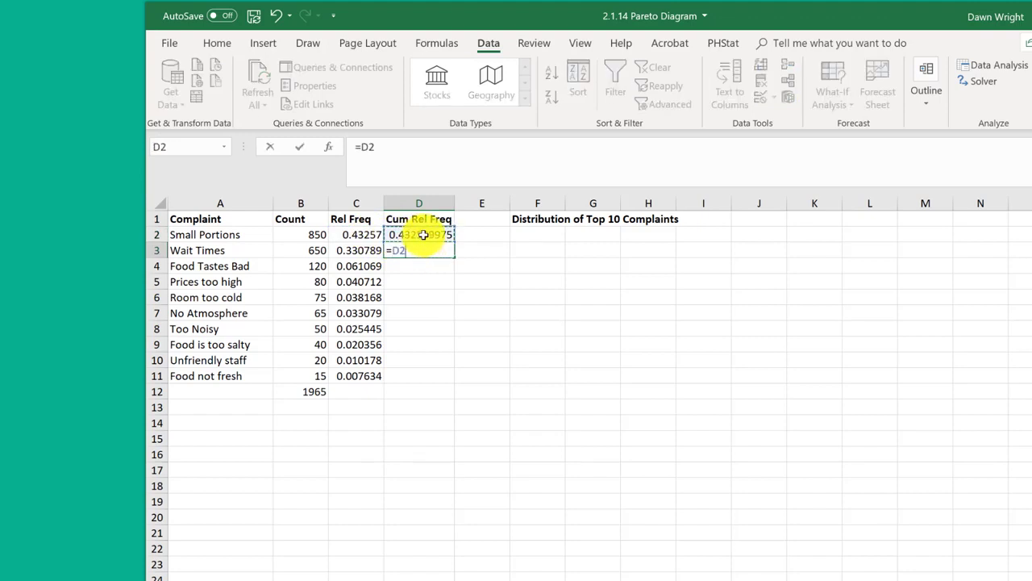
text(+)
click(361, 247)
key(Return)
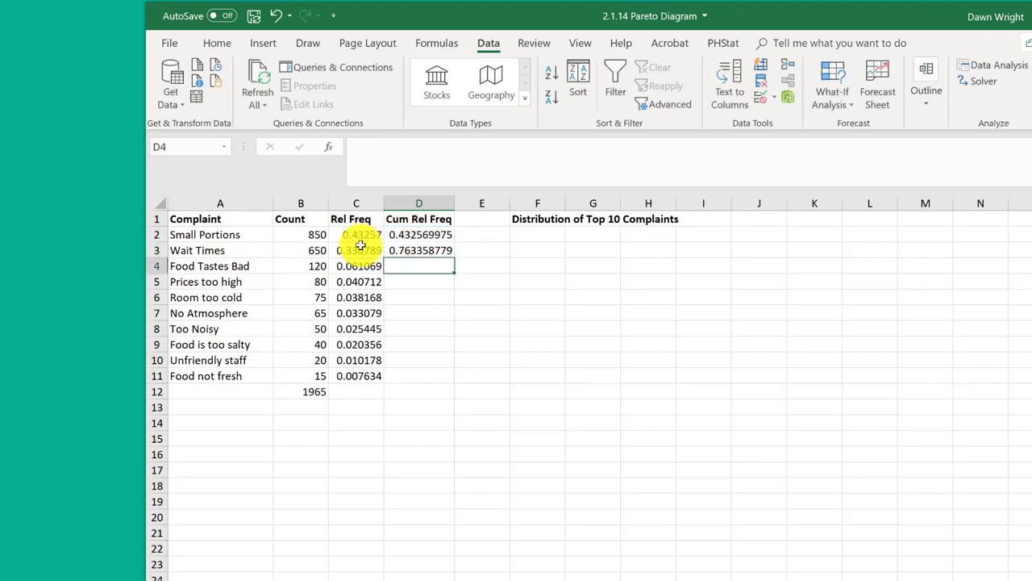
click(419, 248)
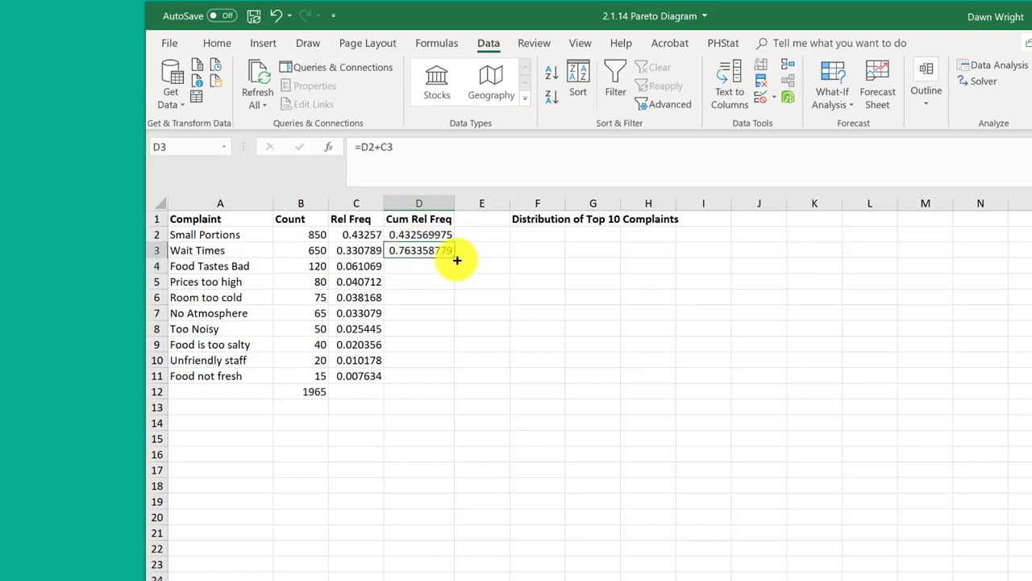
drag(456, 260, 447, 376)
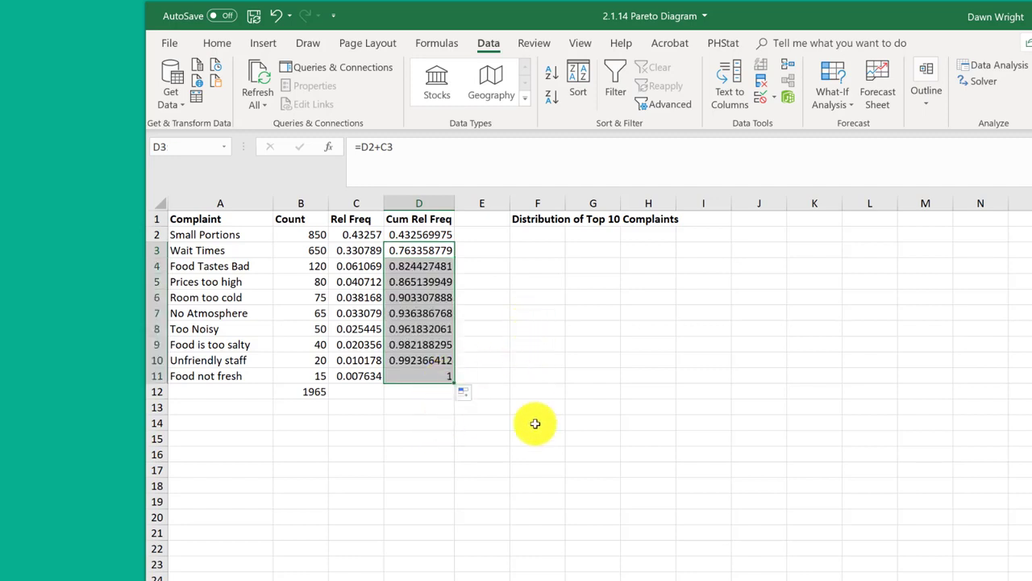
click(537, 470)
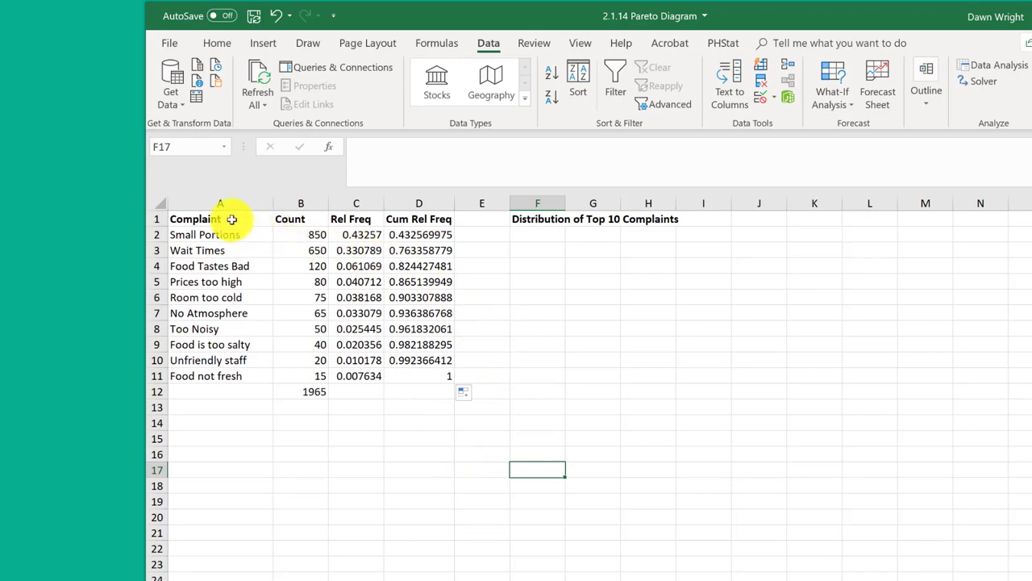
Select A1:B11 plus D1:D11 and choose the Clustered Column recommended chart.
drag(231, 219, 295, 381)
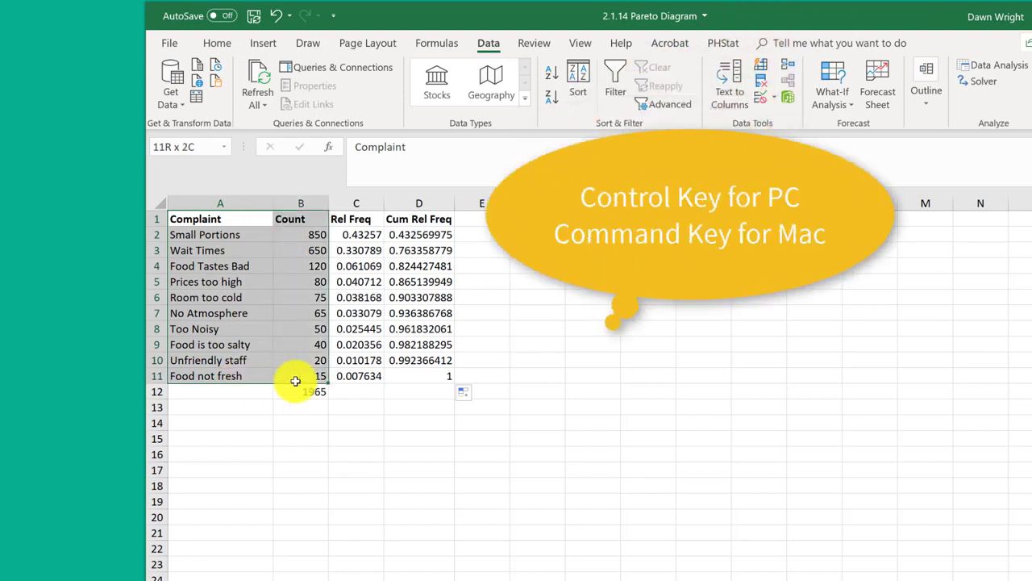
drag(438, 219, 430, 364)
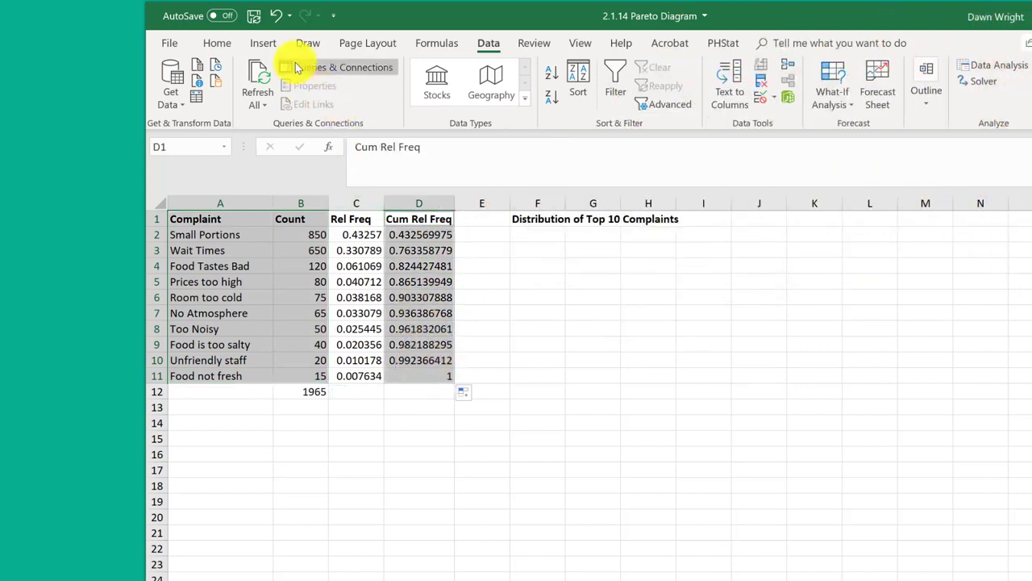
click(274, 45)
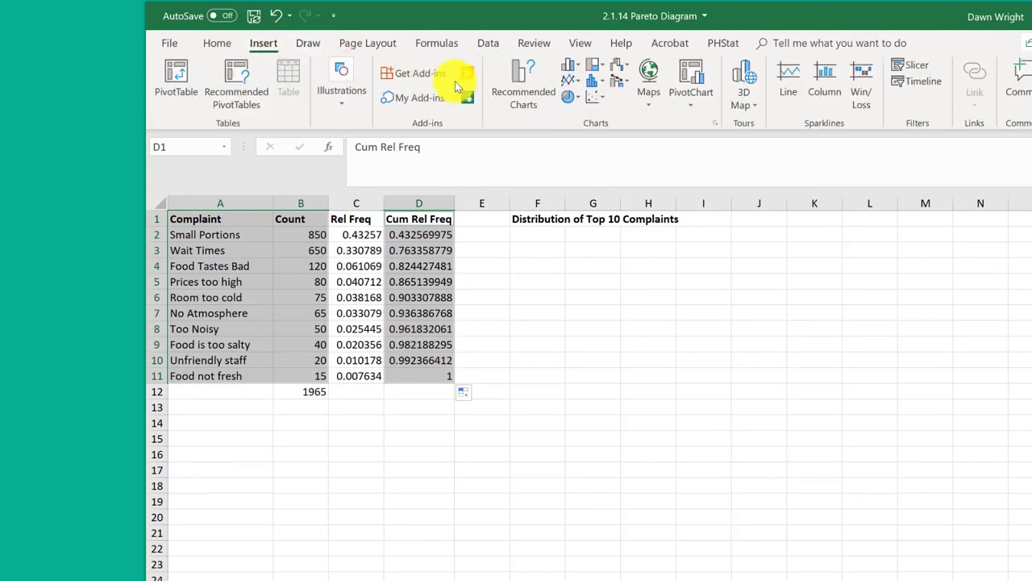
click(508, 87)
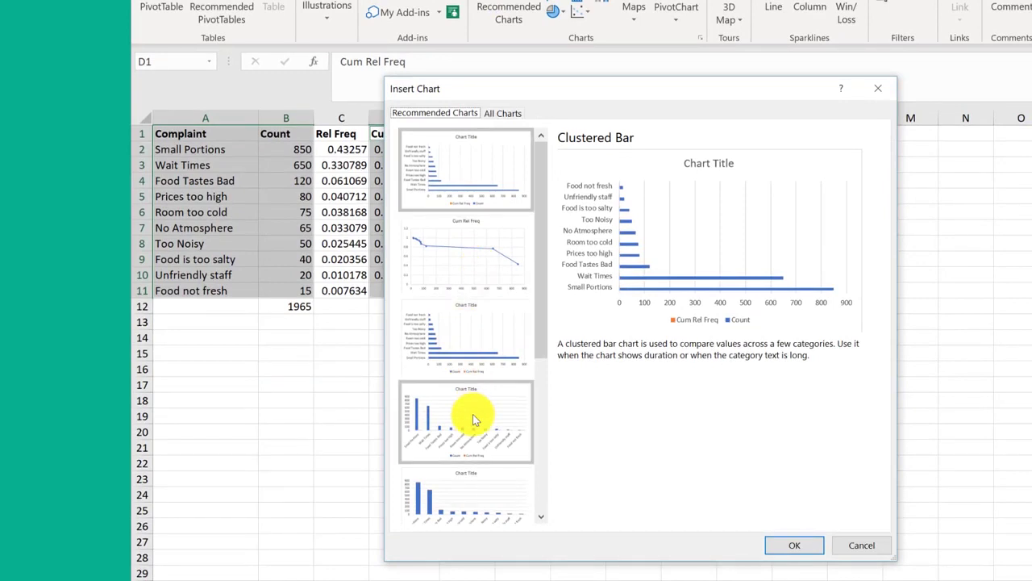
click(473, 418)
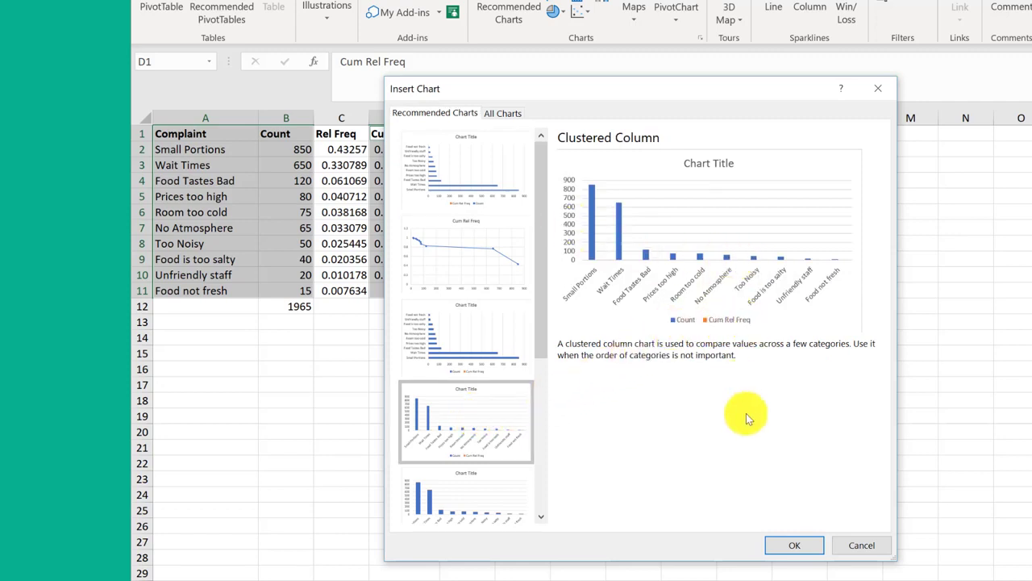
Insert the column chart beside the table under the heading and open Change Chart Type.
click(785, 548)
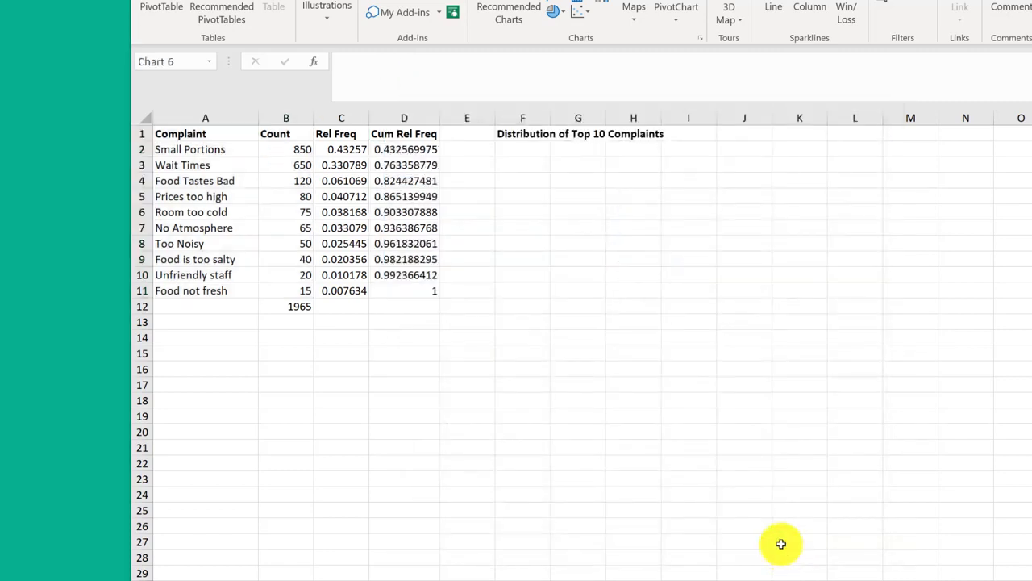
drag(735, 313, 784, 239)
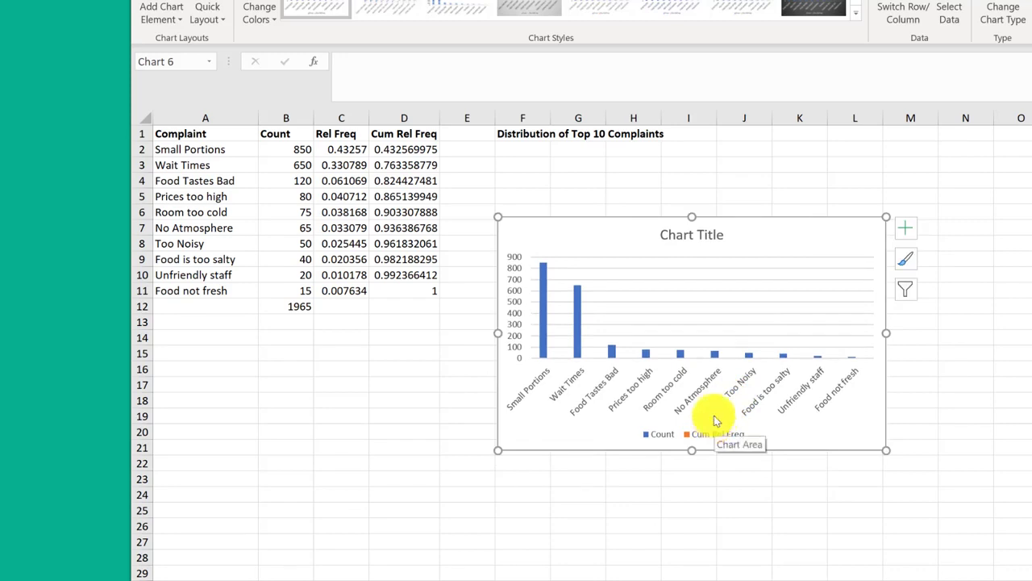
click(701, 325)
right_click(701, 326)
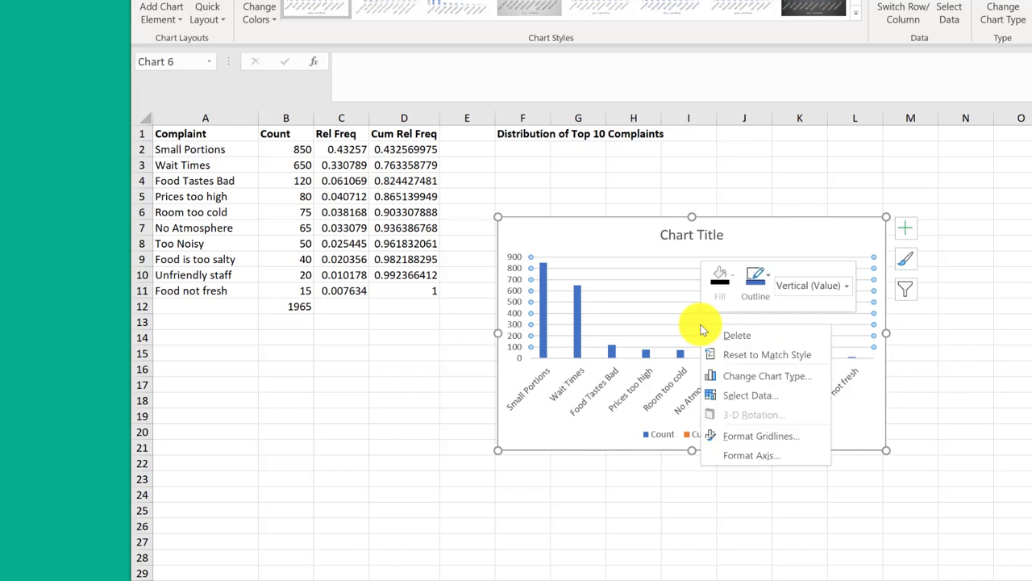
click(720, 377)
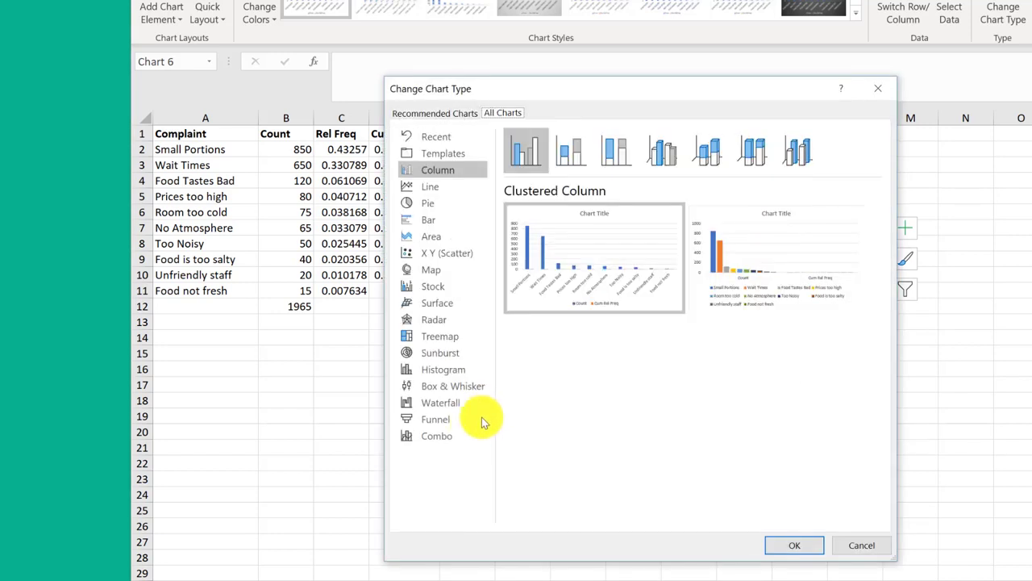
Make it a Combo chart with Cum Rel Freq as a line on the secondary axis.
click(448, 441)
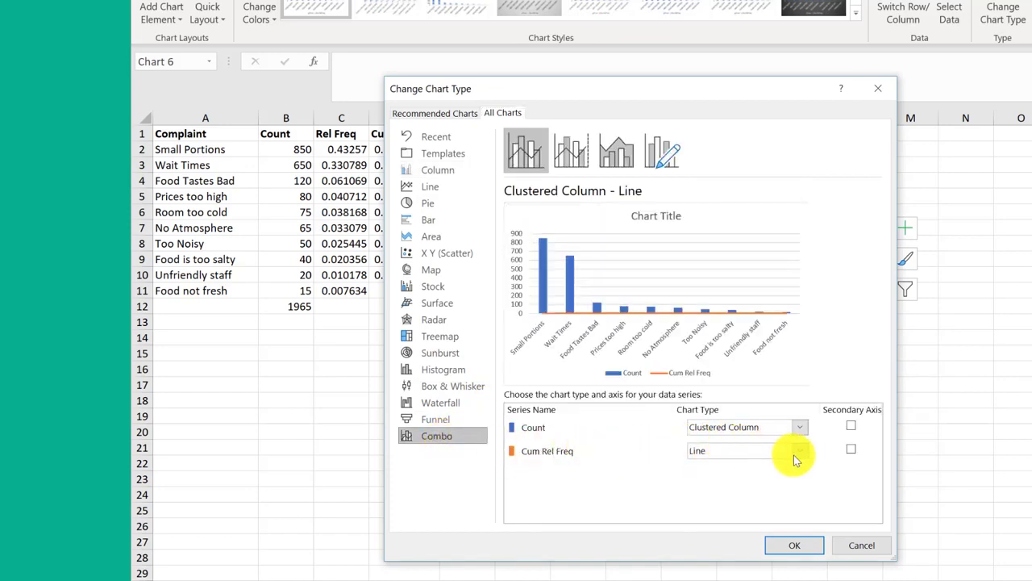
click(850, 450)
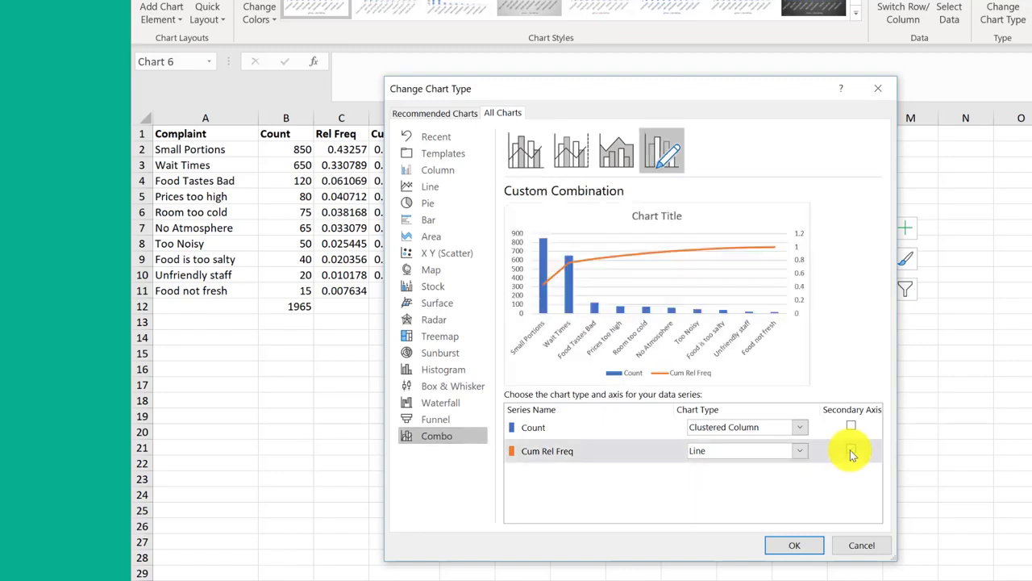
click(790, 545)
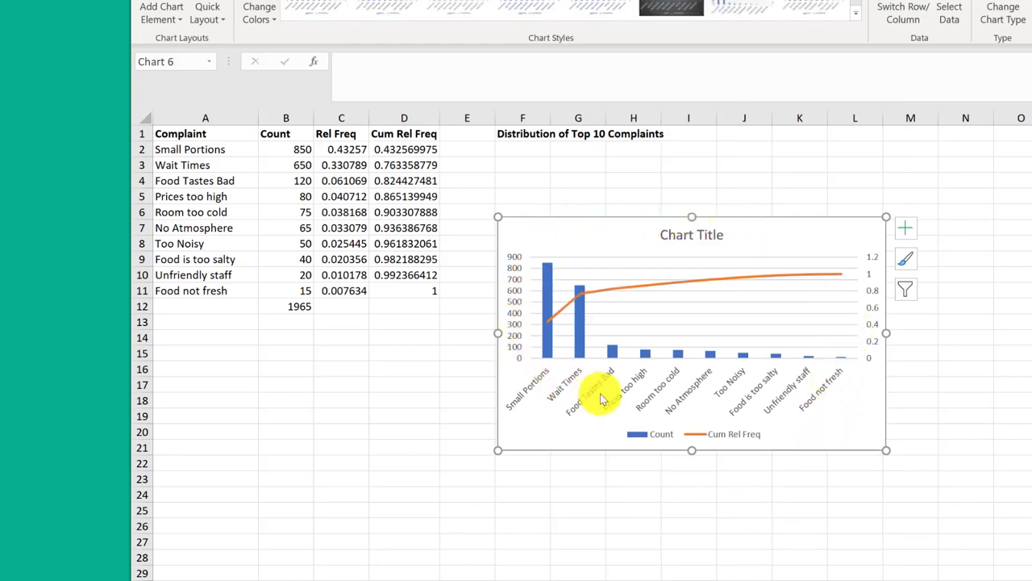
Open Format Axis for the chart's secondary vertical axis.
click(874, 297)
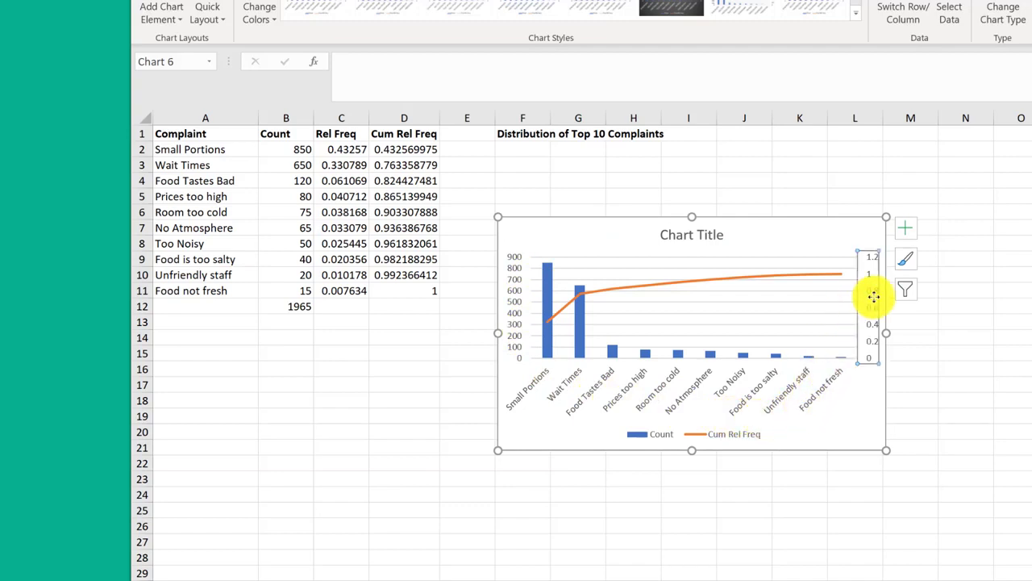
right_click(874, 297)
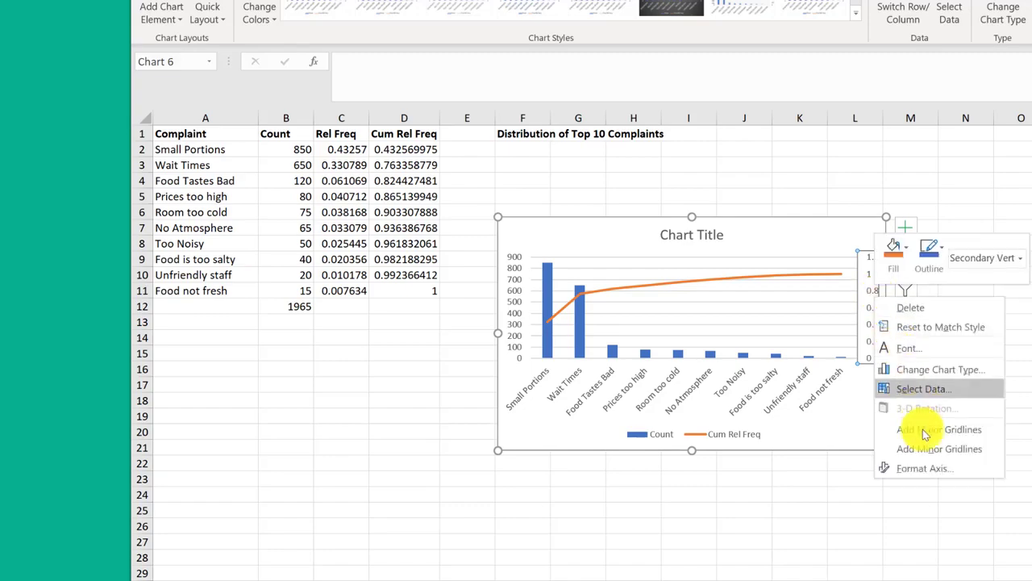
click(925, 469)
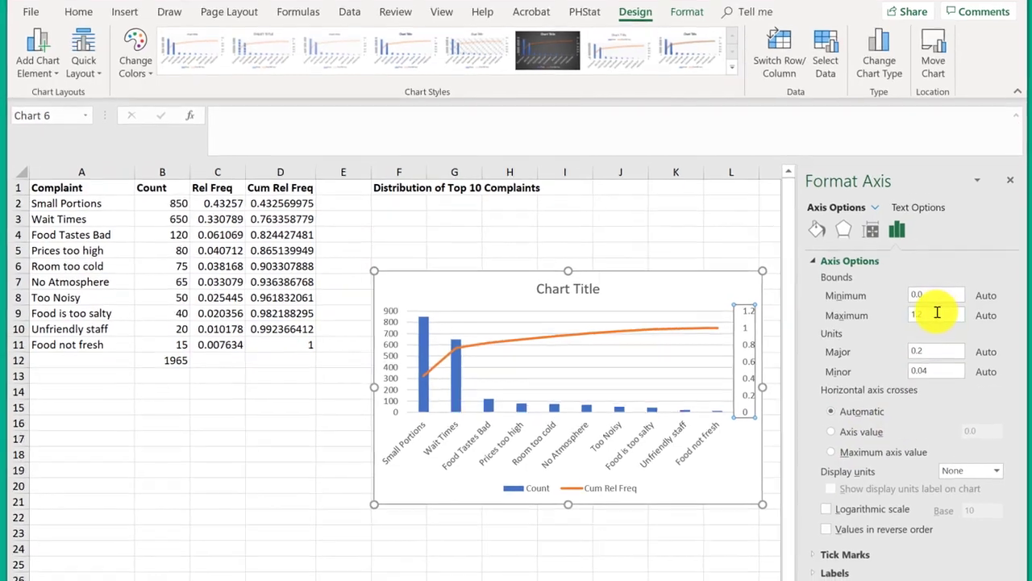
Set the secondary axis maximum to 1.0 and show it as Percentage with 0 decimal places.
click(927, 320)
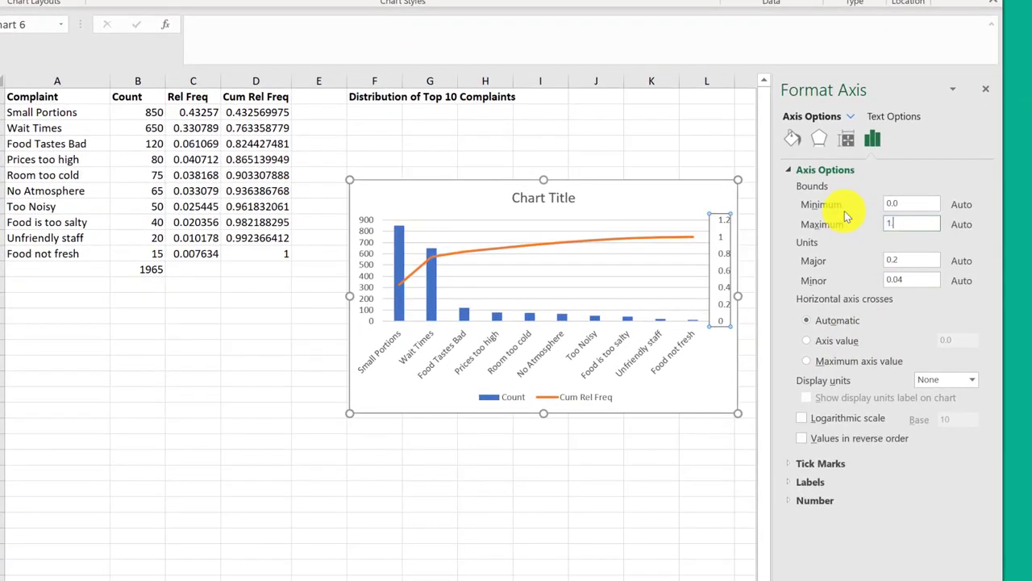
click(802, 500)
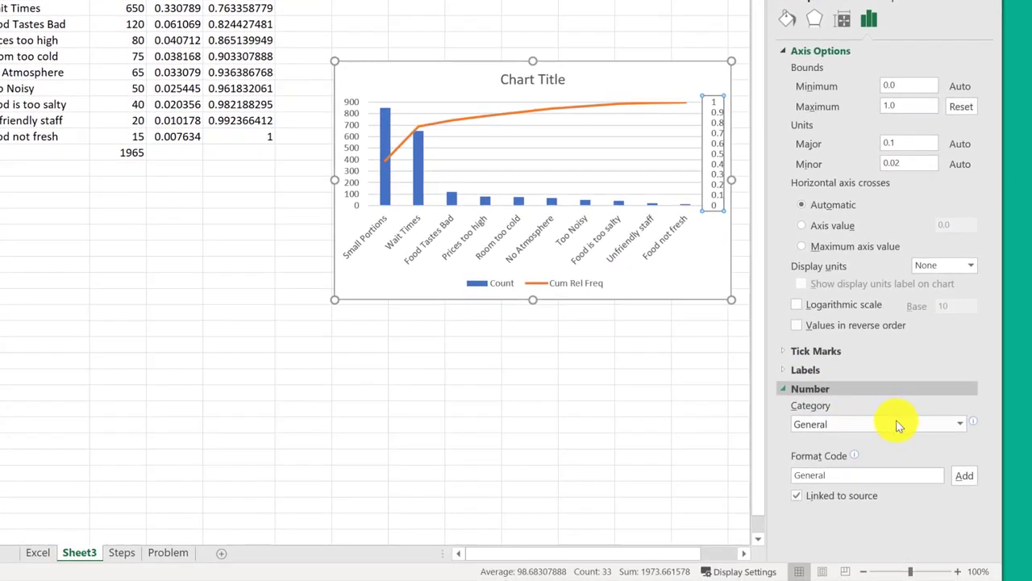
click(957, 423)
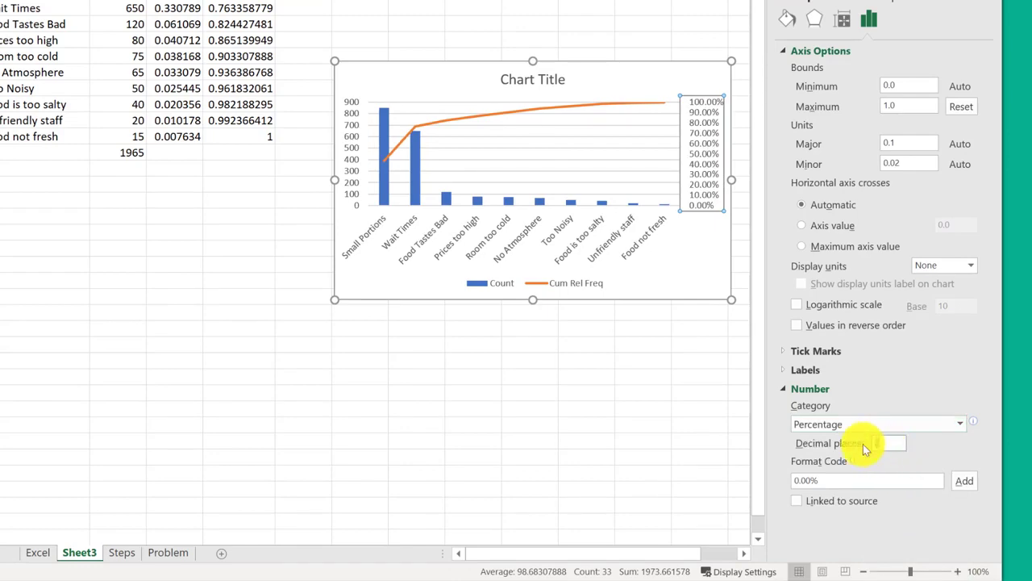
text(0)
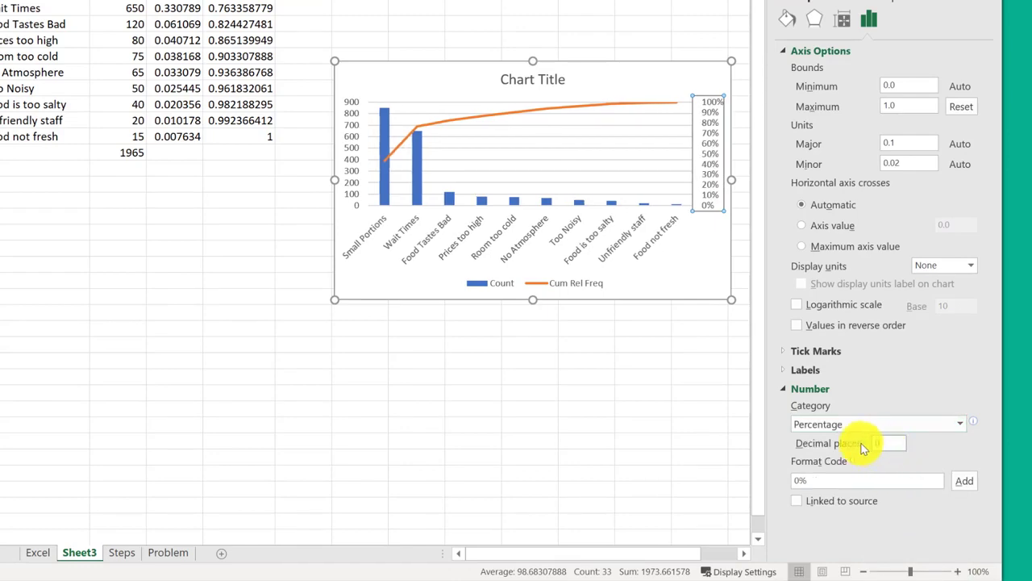
click(456, 454)
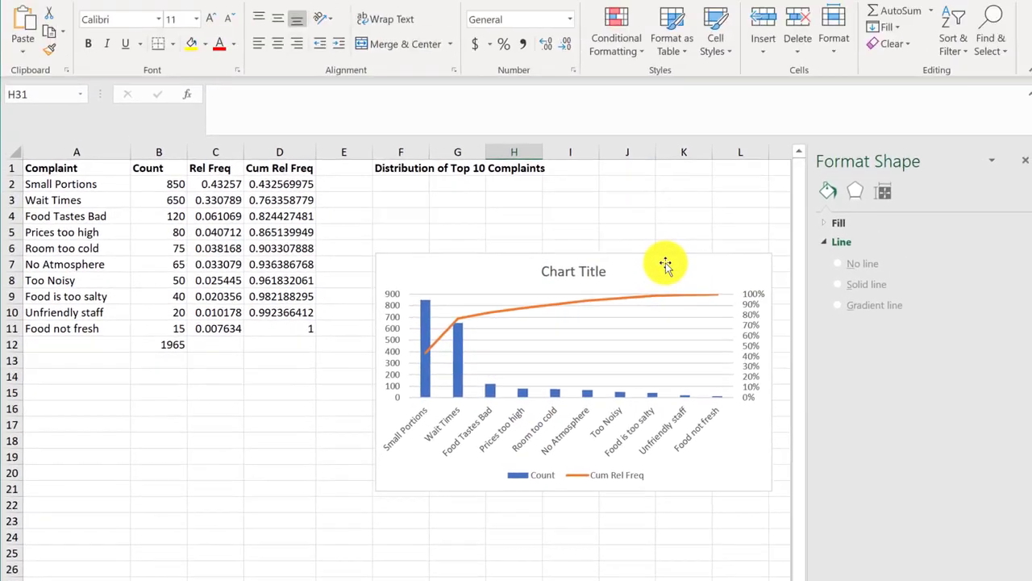
Link the chart title to =F1 so it reads 'Distribution of Top 10 Complaints'.
click(641, 180)
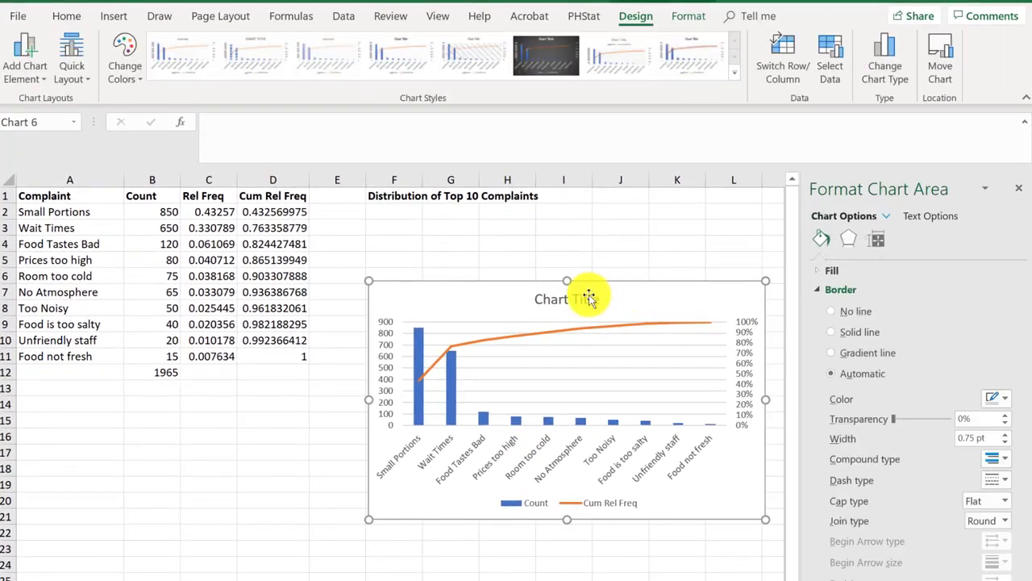
click(589, 296)
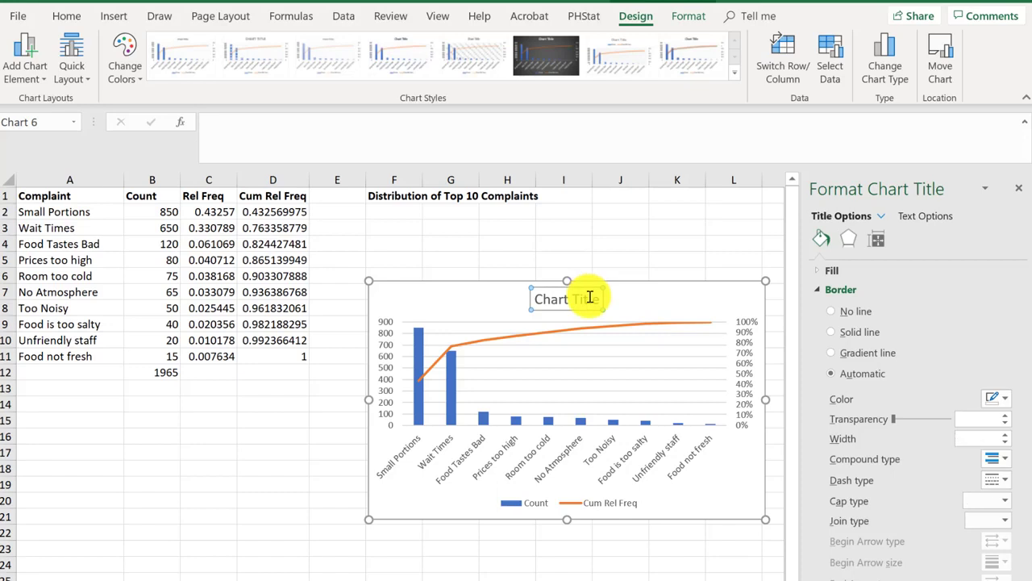
click(269, 128)
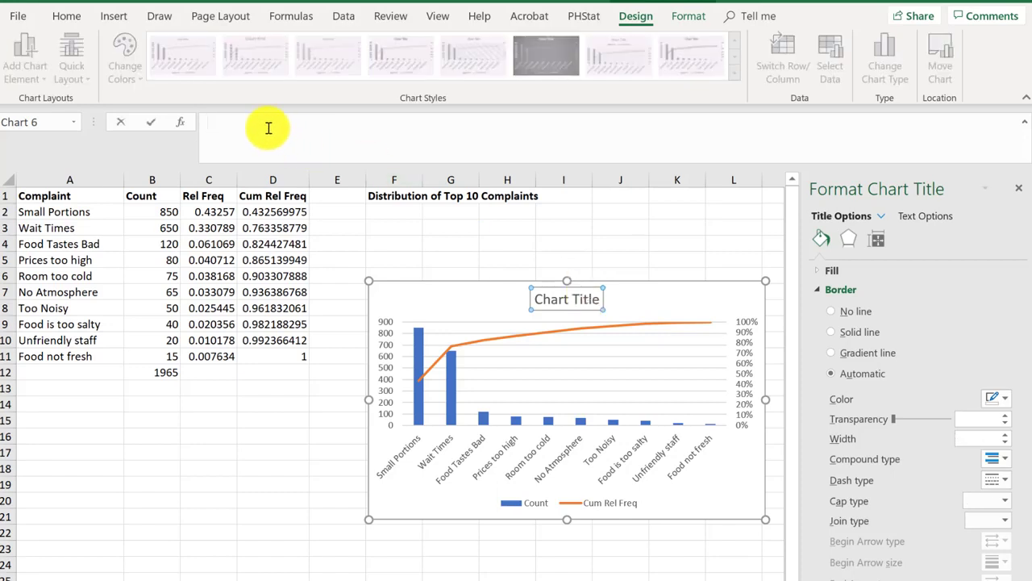
click(386, 196)
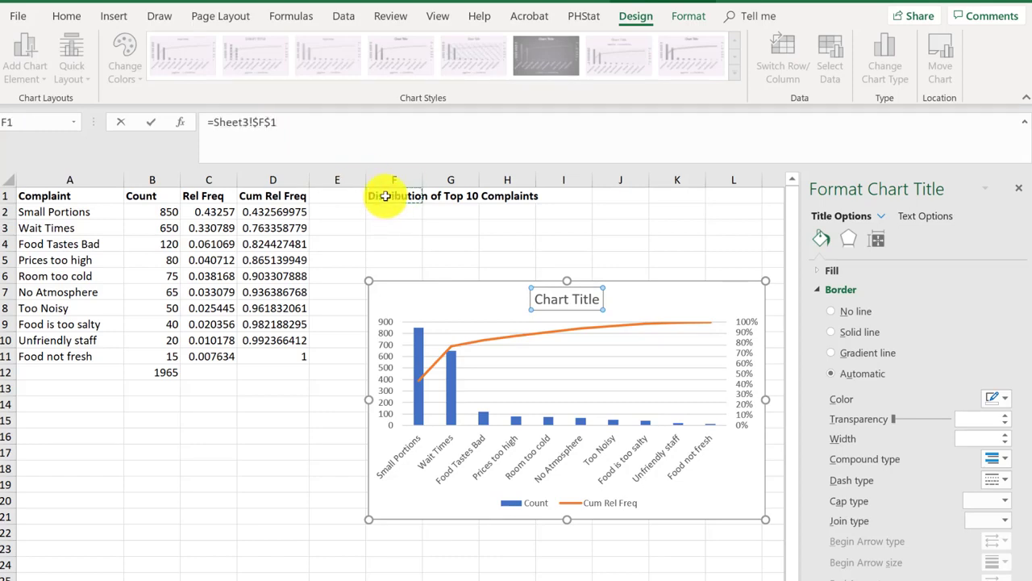
key(Return)
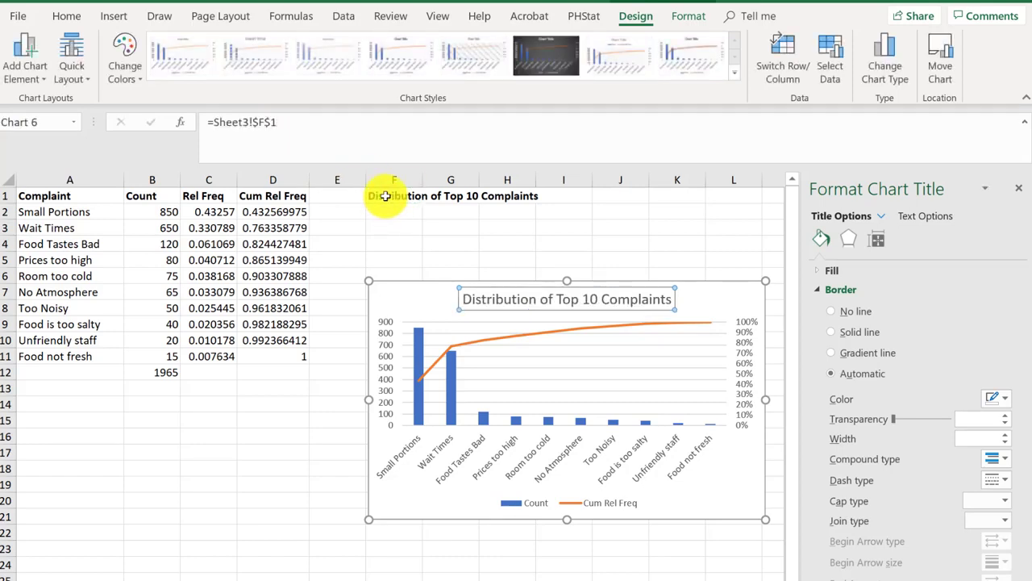
click(724, 305)
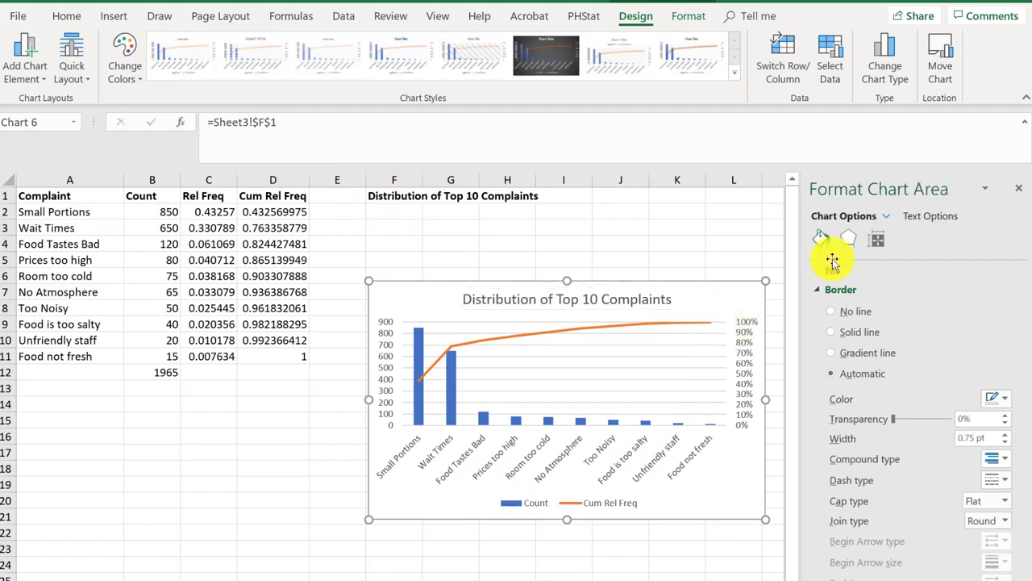
Add axis titles to all chart axes and link the vertical axis title to B1 (Count).
click(1020, 190)
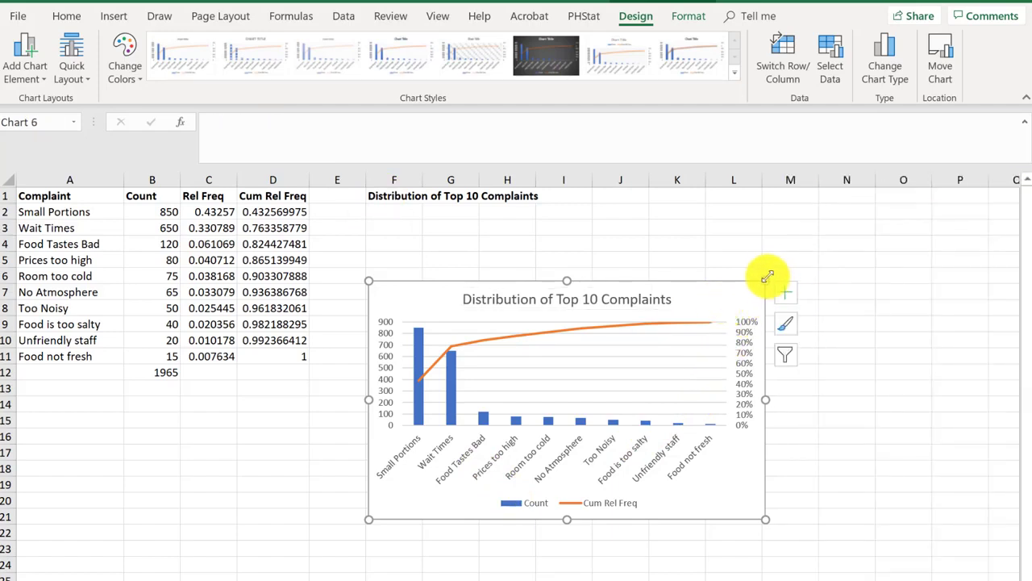
click(786, 293)
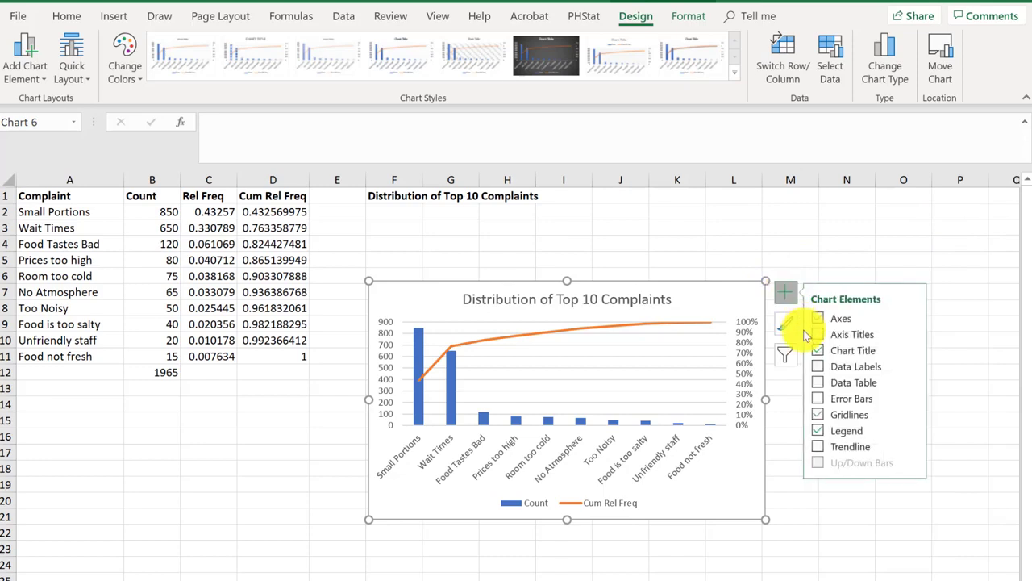
click(817, 335)
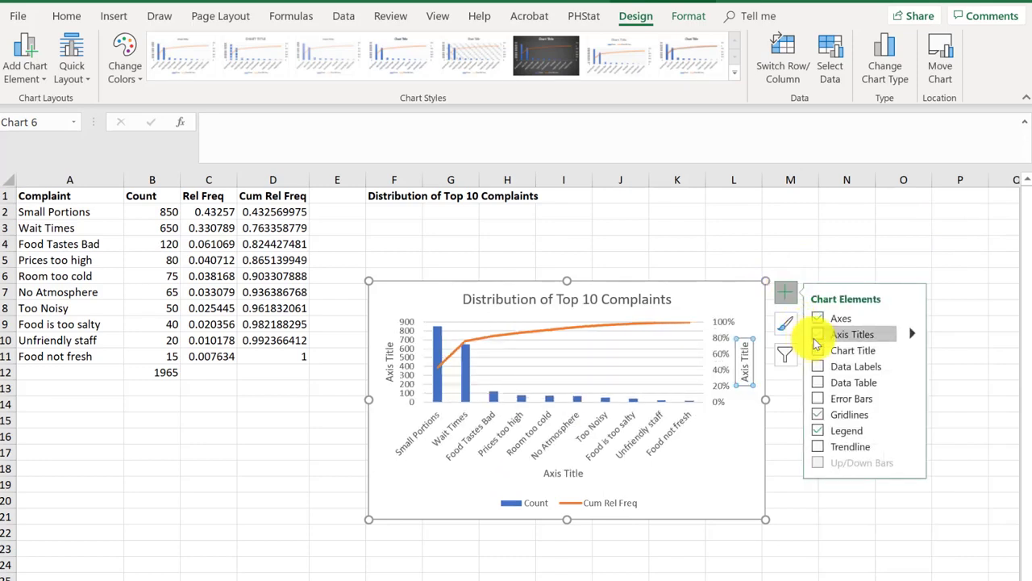
click(394, 364)
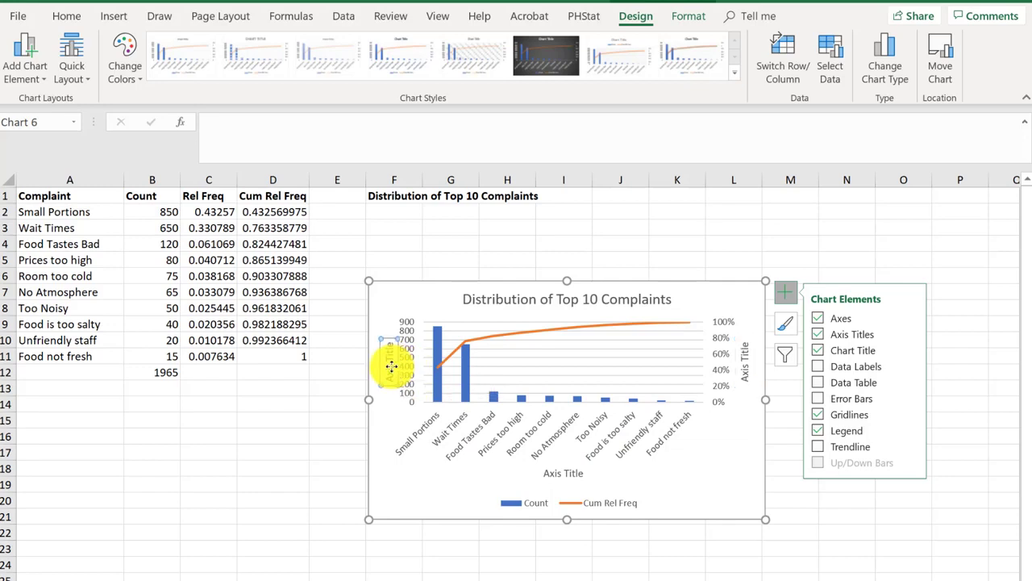
click(246, 133)
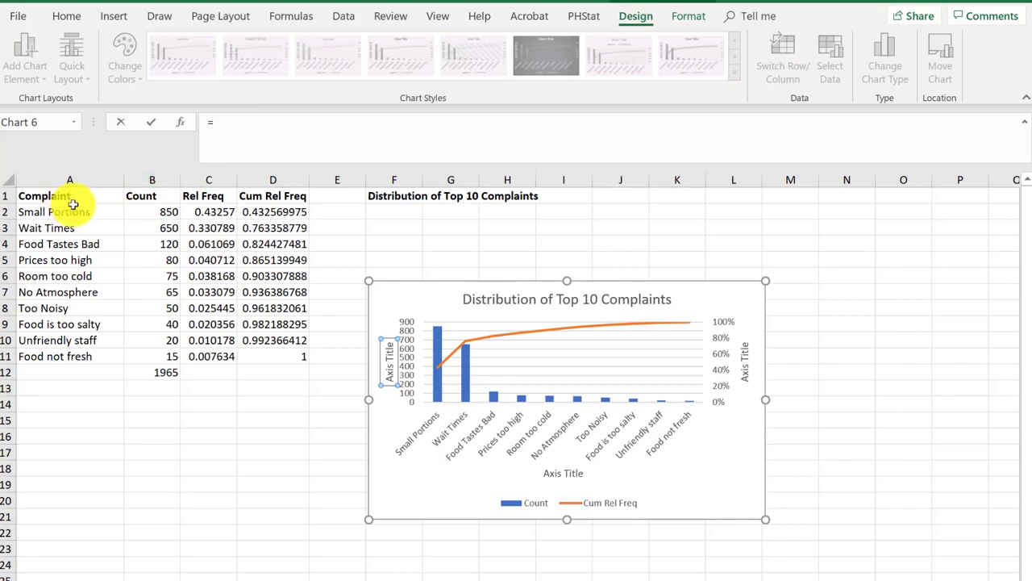
click(142, 196)
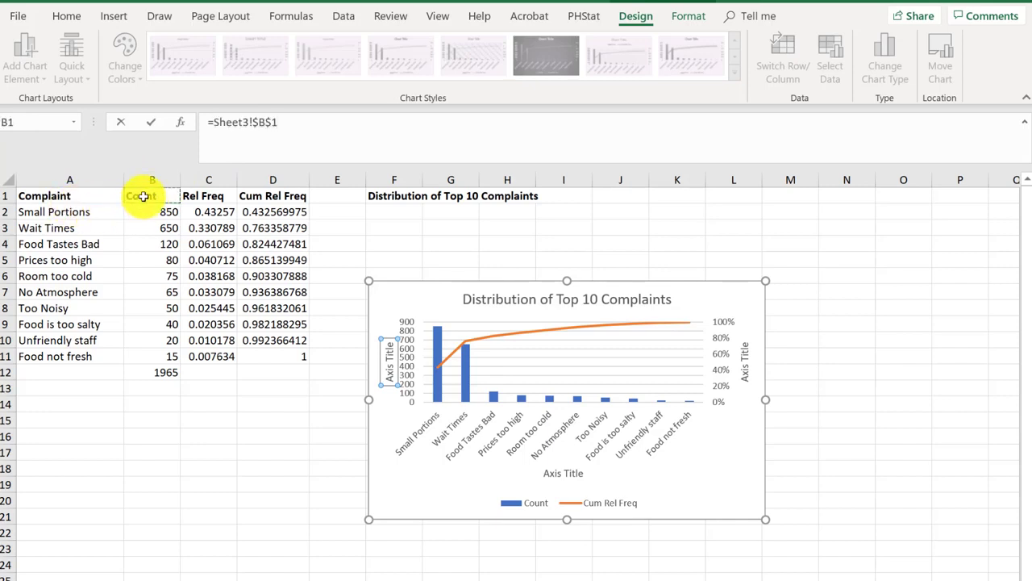
key(Return)
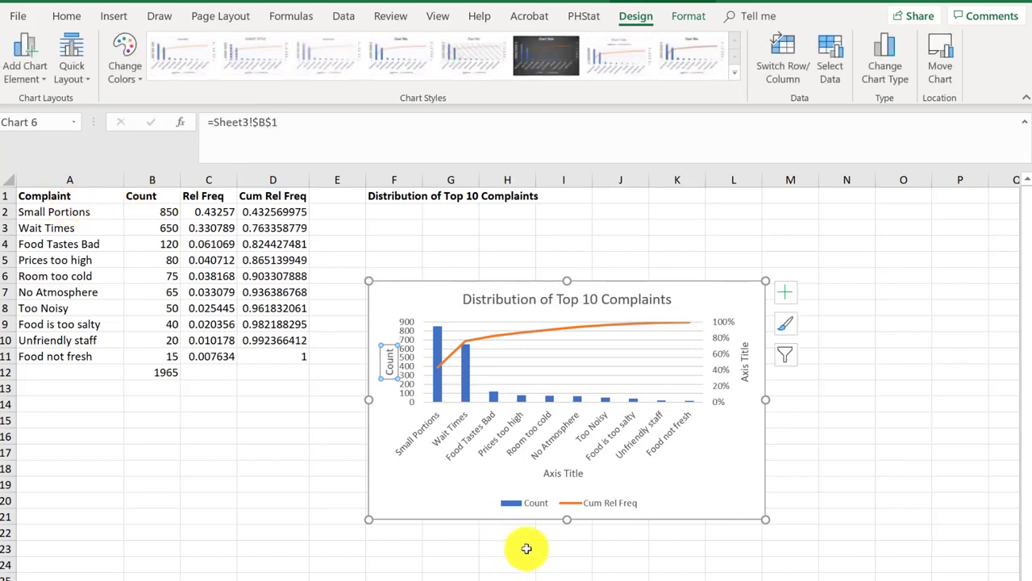
Link the horizontal axis title to A1 (Complaint) and the secondary axis title to D1 (Cum Rel Freq).
click(578, 473)
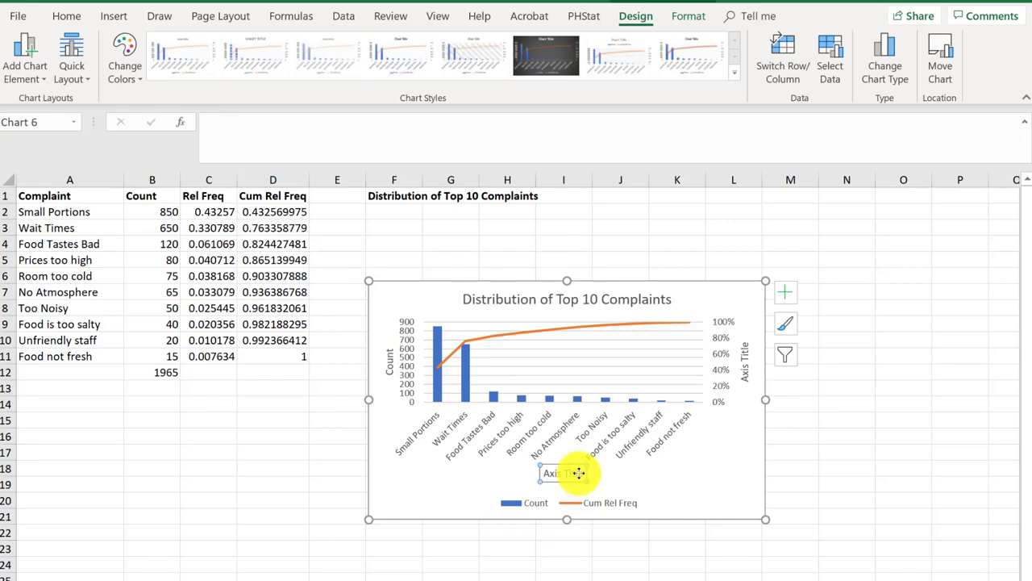
text(=)
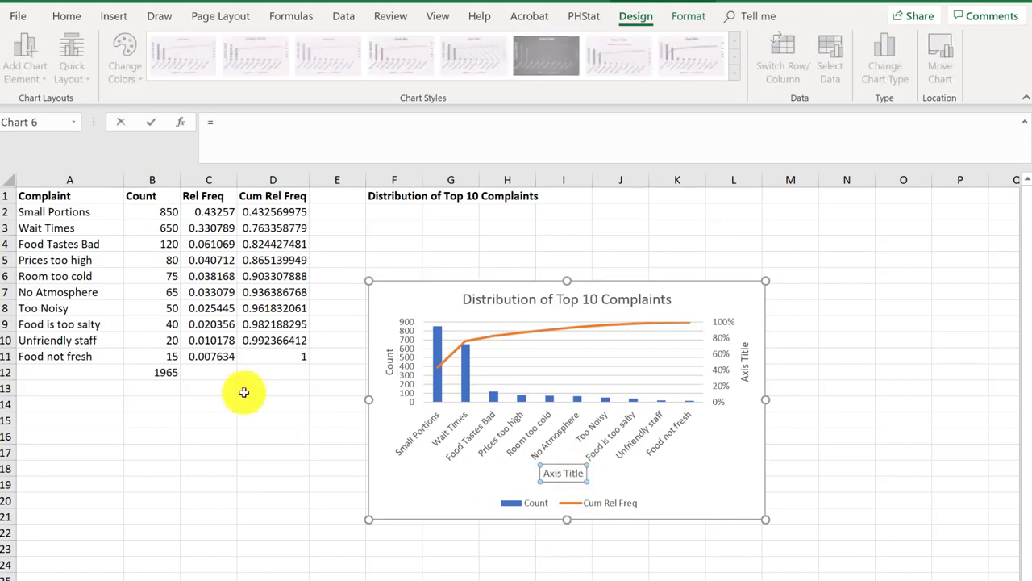
click(78, 195)
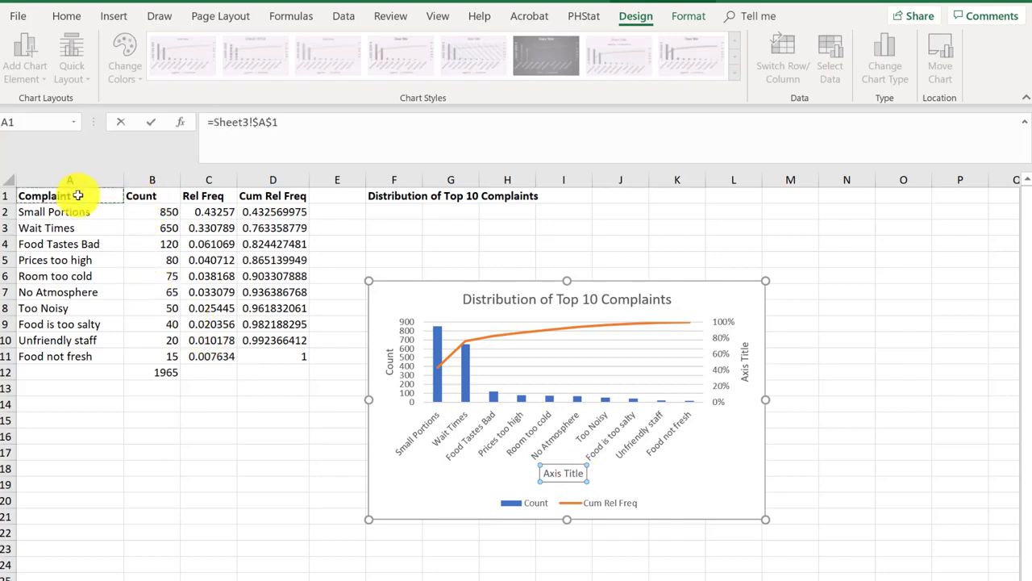
key(Return)
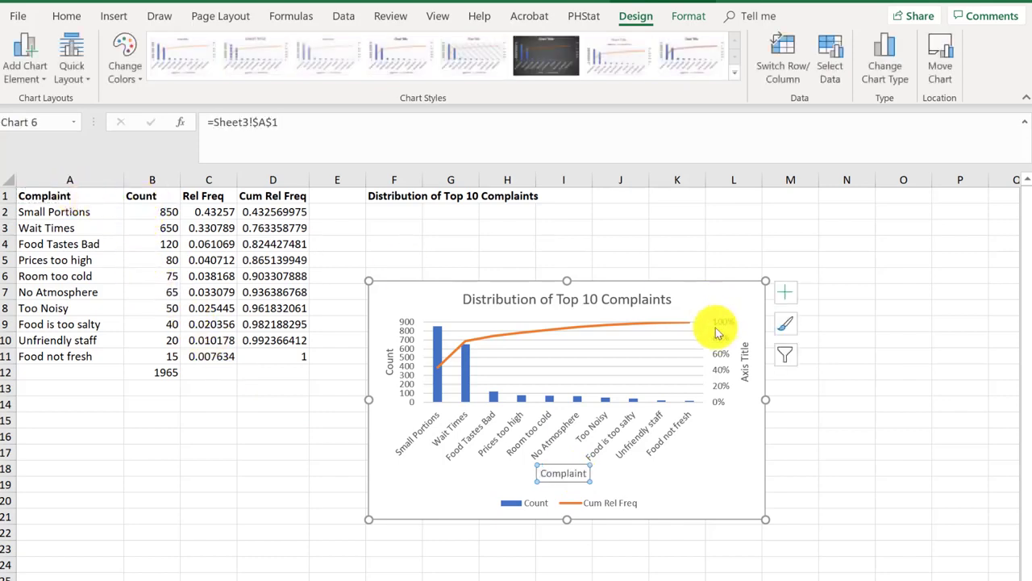
click(746, 356)
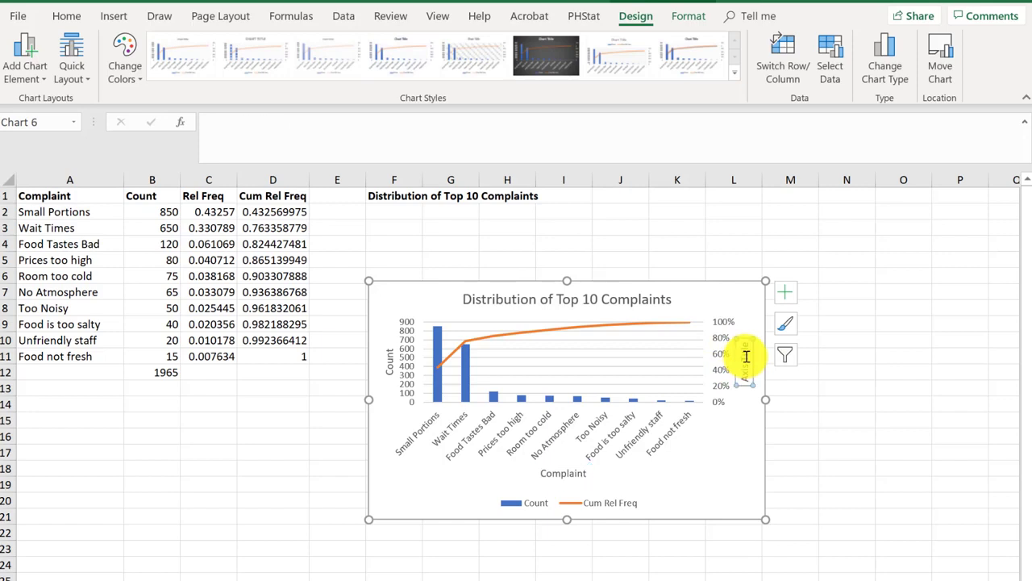
text(=)
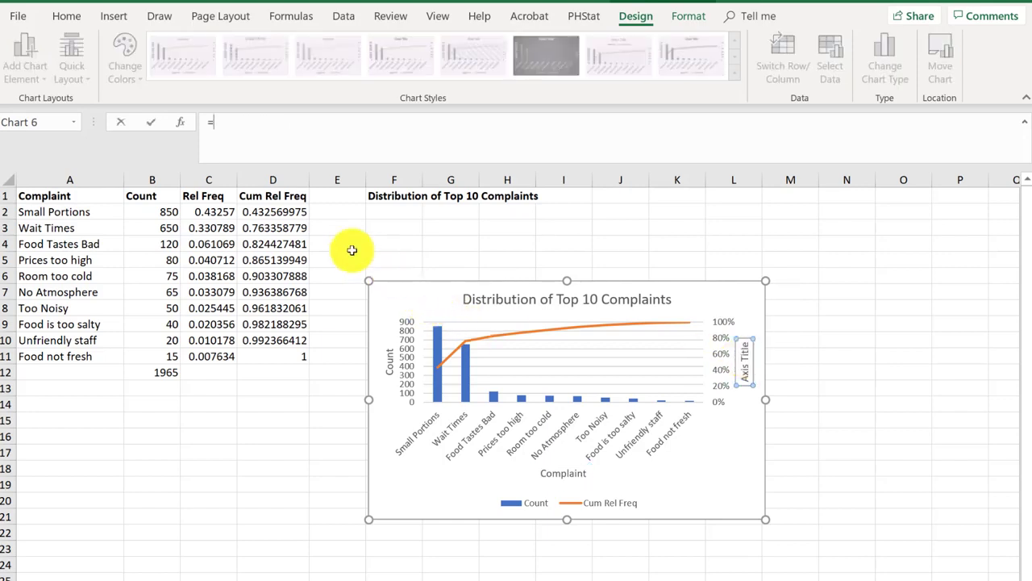
click(273, 196)
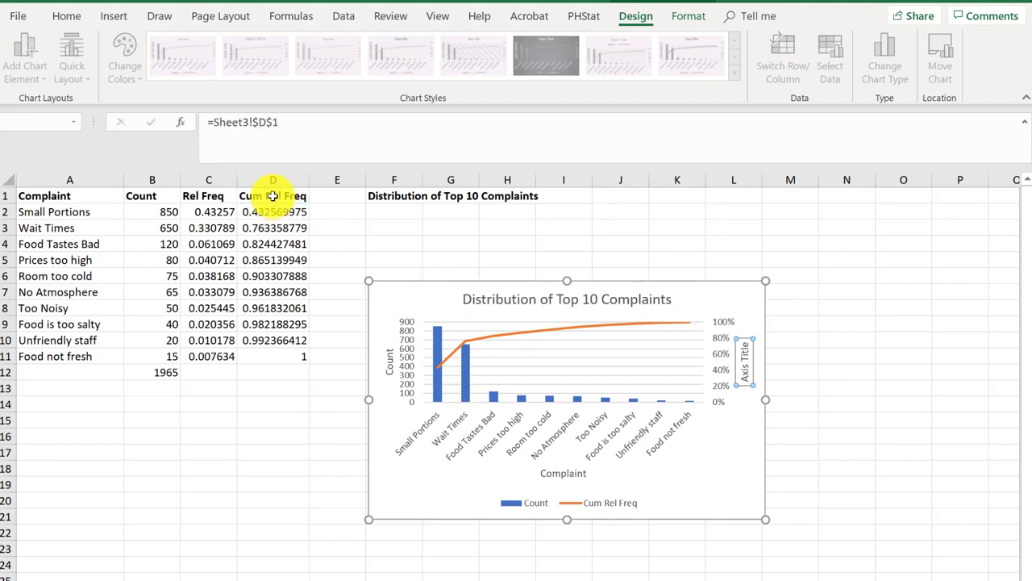
key(Return)
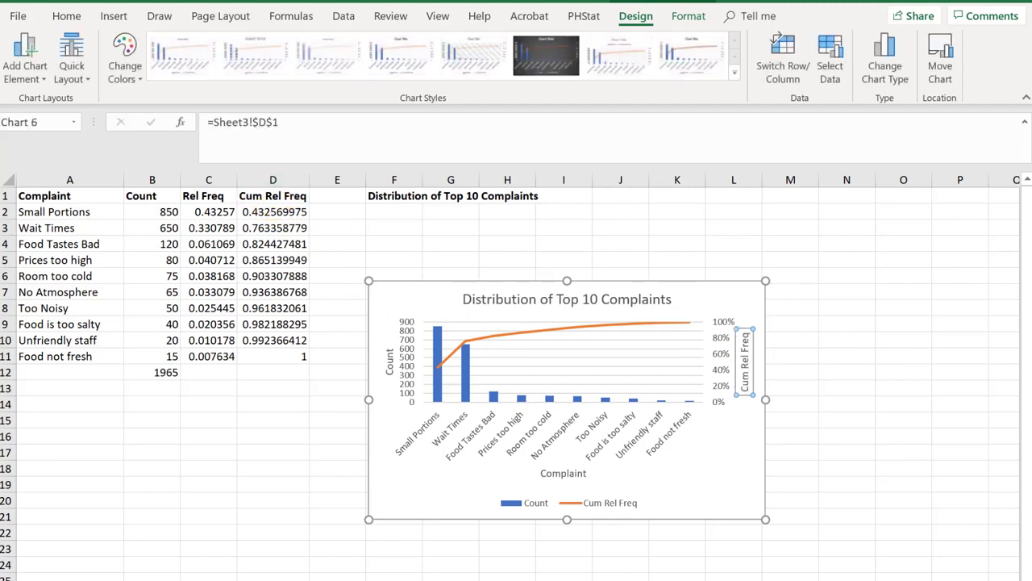
key(Escape)
key(Escape)
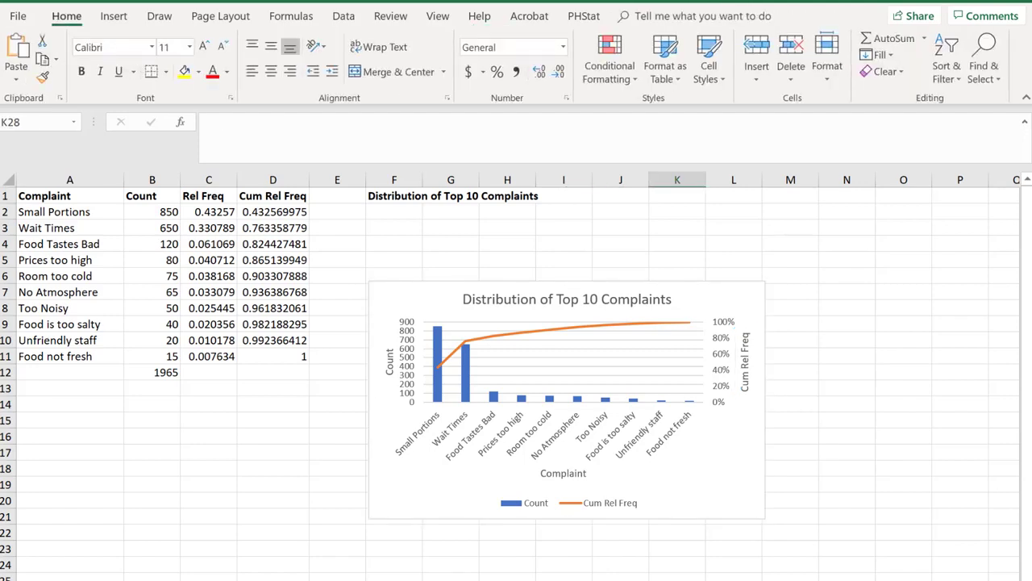